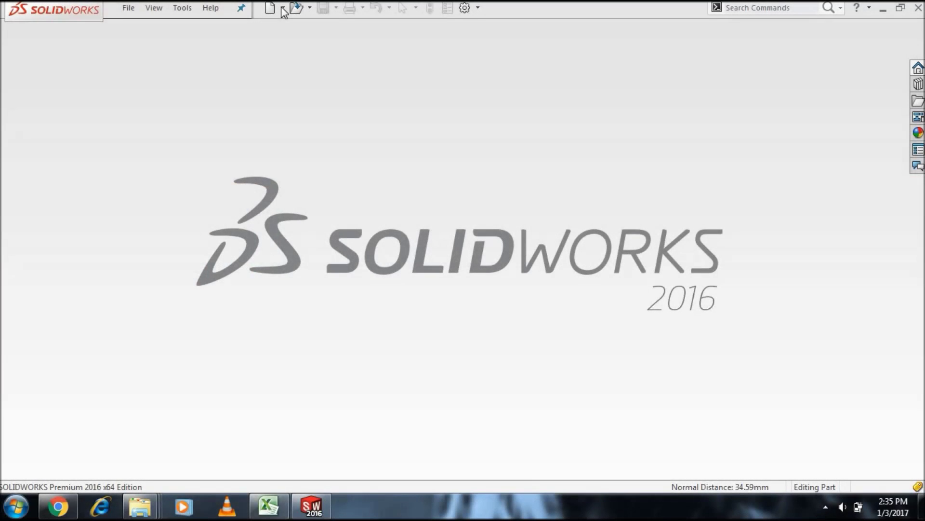
Step: Create a new blank Part document (Part4) from the New SOLIDWORKS Document dialog
left_click(283, 8)
left_click(289, 25)
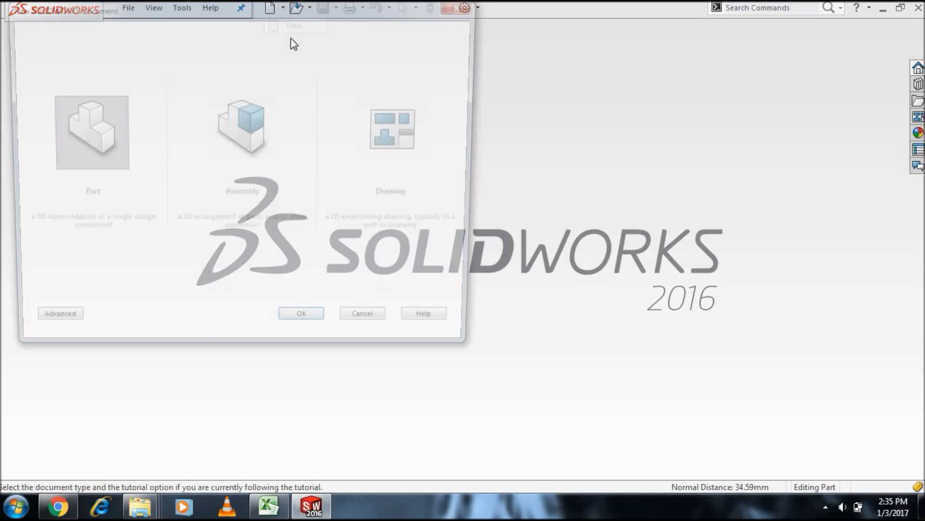
left_click(321, 329)
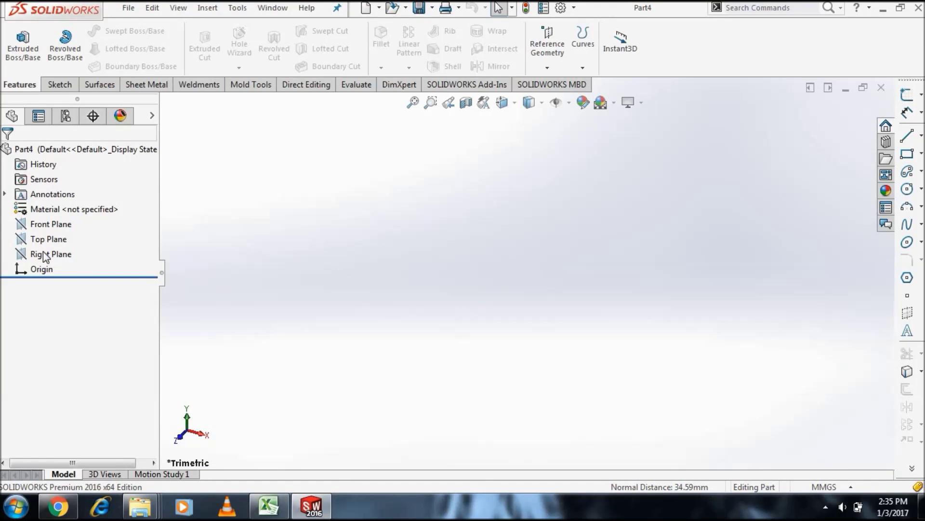
right_click(48, 225)
Step: Turn the Front Plane face-on and start a spline sketch on it
left_click(106, 208)
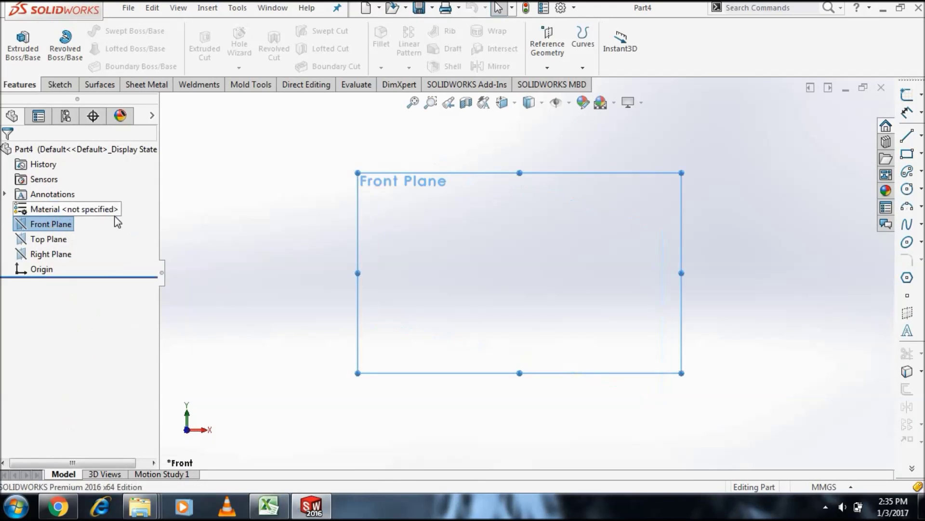
left_click(58, 85)
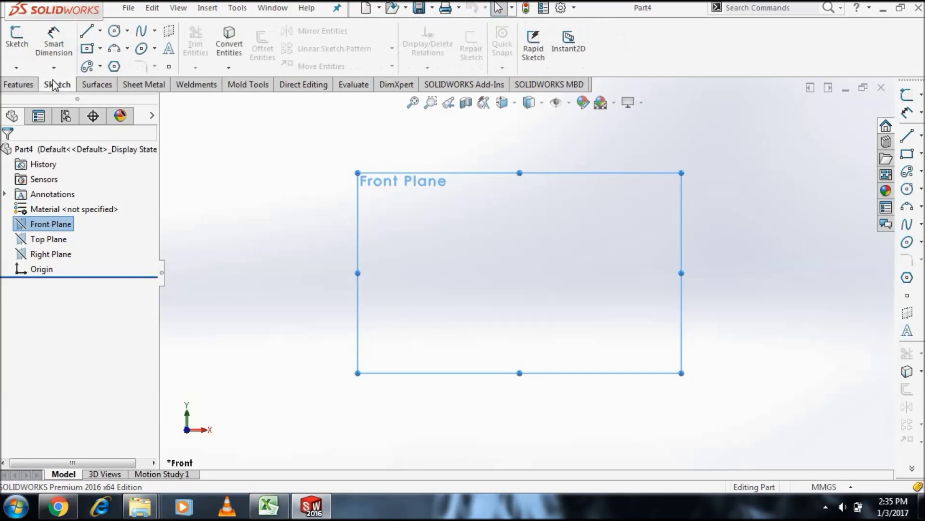
left_click(142, 31)
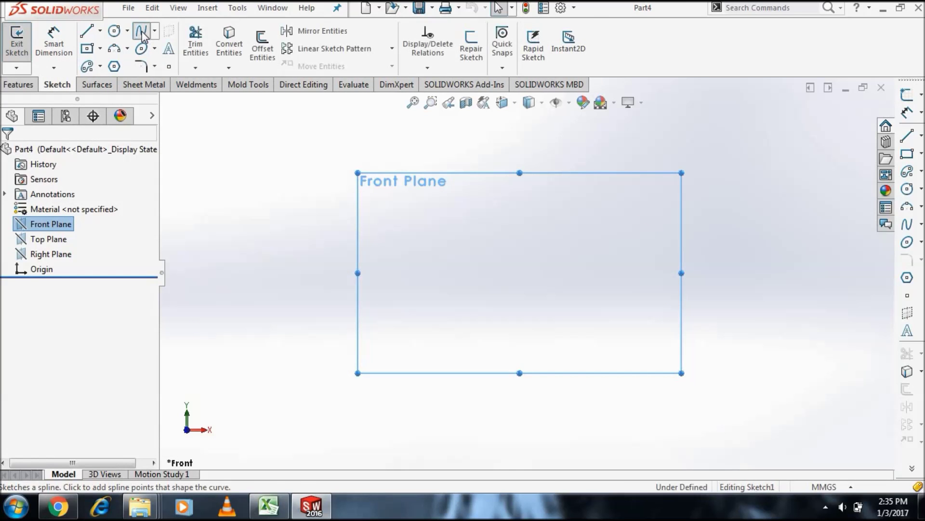
Step: Draw a four-point S-shaped spline across the Front Plane and exit Sketch1
left_click(258, 306)
left_click(424, 185)
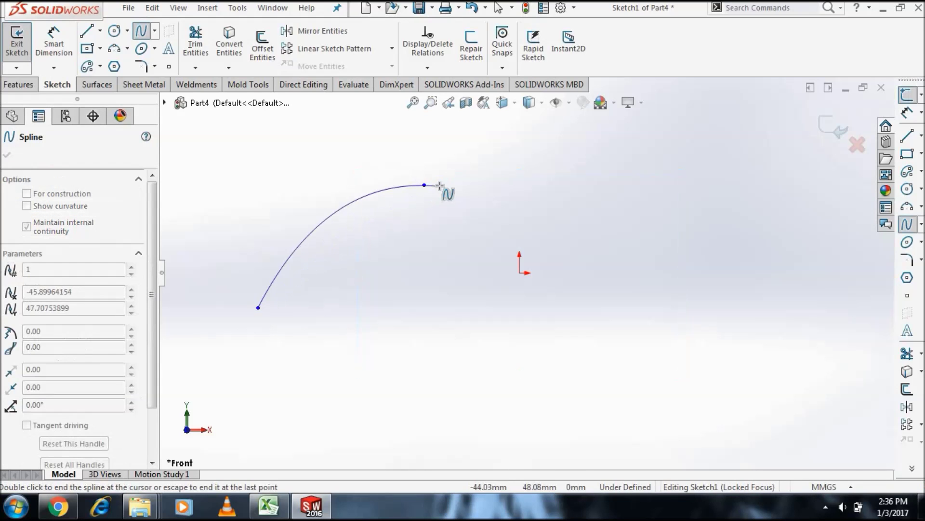
left_click(583, 331)
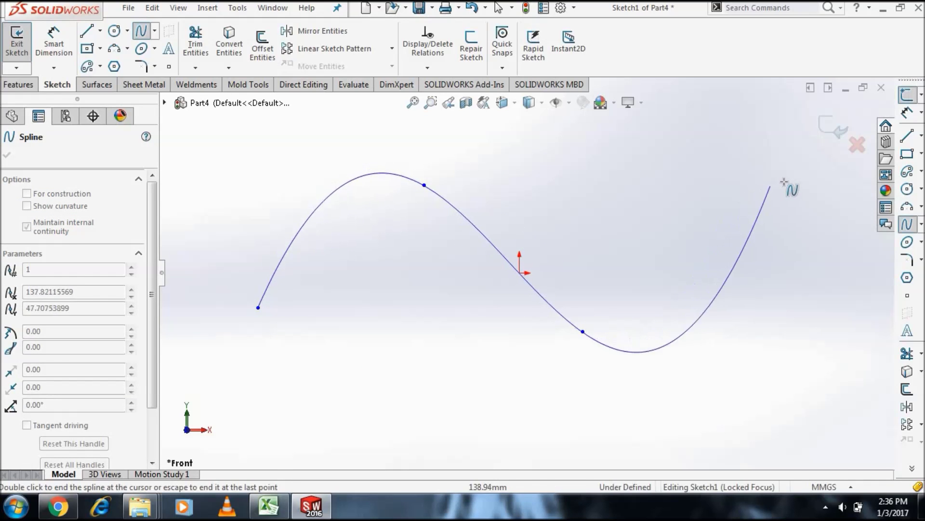
right_click(739, 199)
left_click(749, 207)
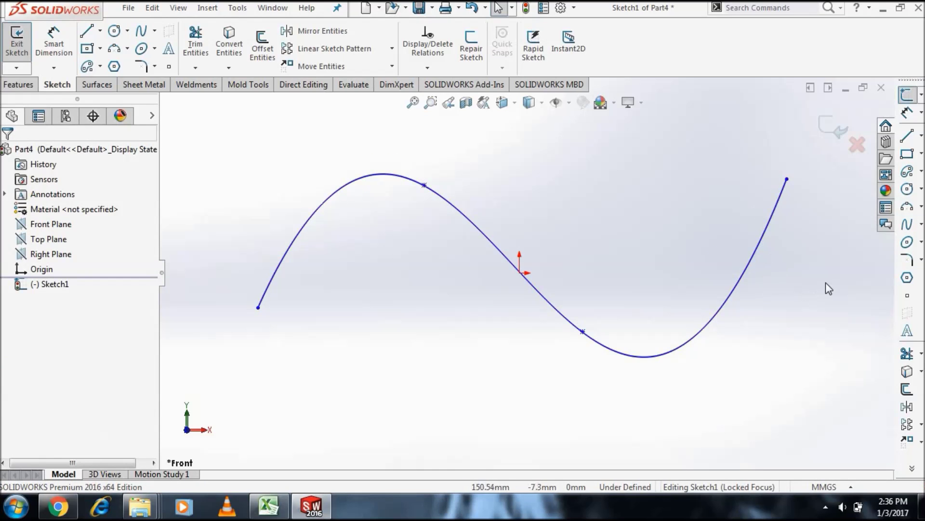
middle_click_drag(821, 295, 764, 321)
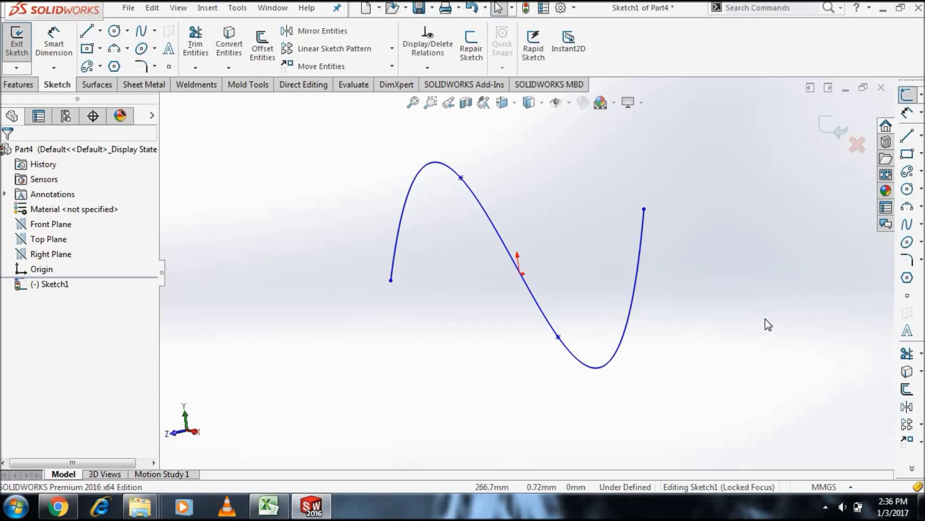
key("z")
middle_click_drag(645, 340, 662, 338)
left_click(832, 127)
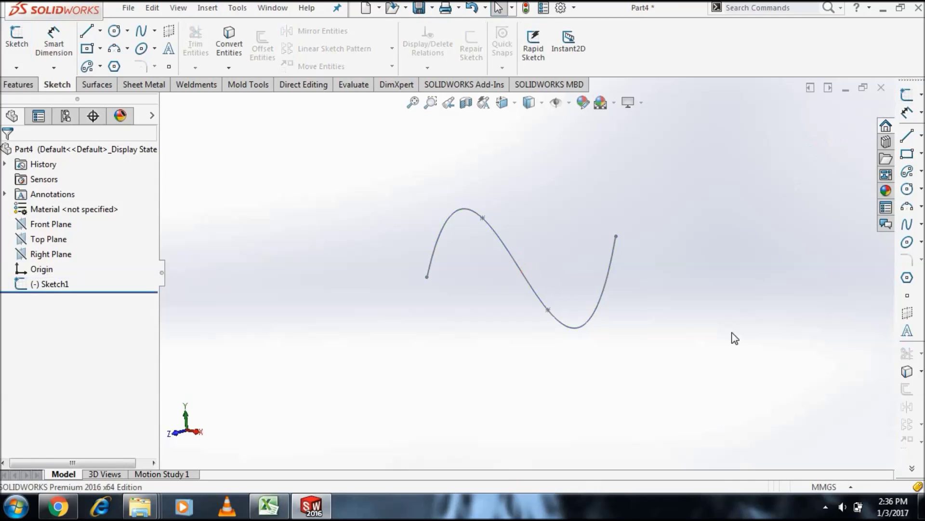
Step: Start a new reference plane using the Top Plane as its first reference
left_click(57, 239)
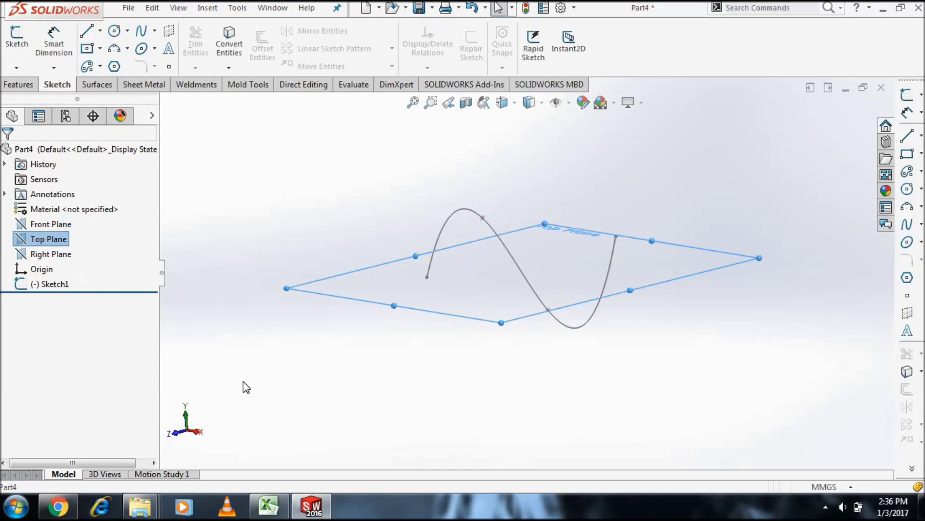
mouse_move(198, 371)
middle_mouse_down()
mouse_move(262, 352)
mouse_move(207, 372)
middle_mouse_up()
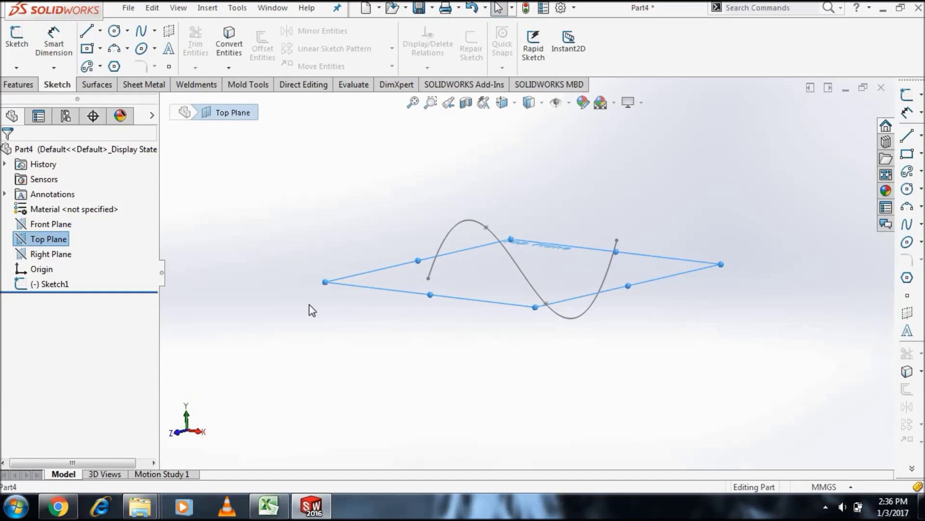
left_click(30, 84)
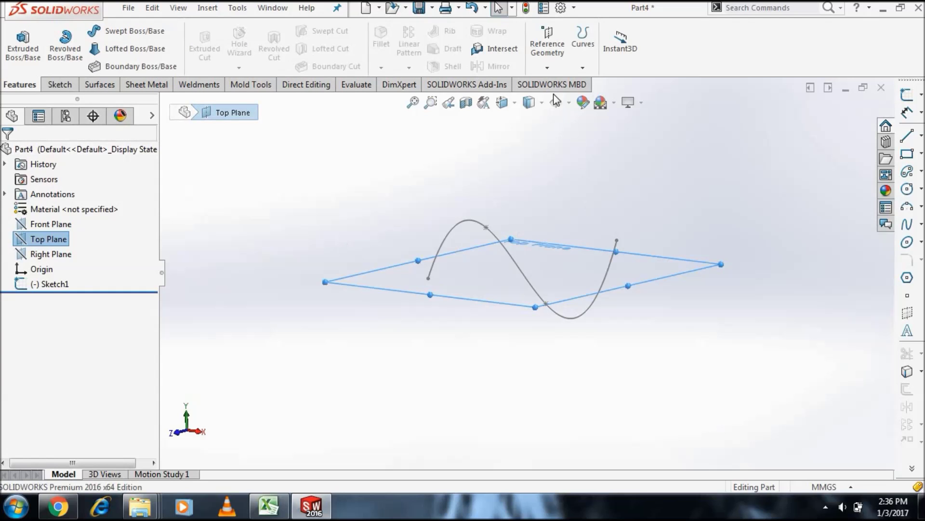
left_click(547, 67)
left_click(559, 83)
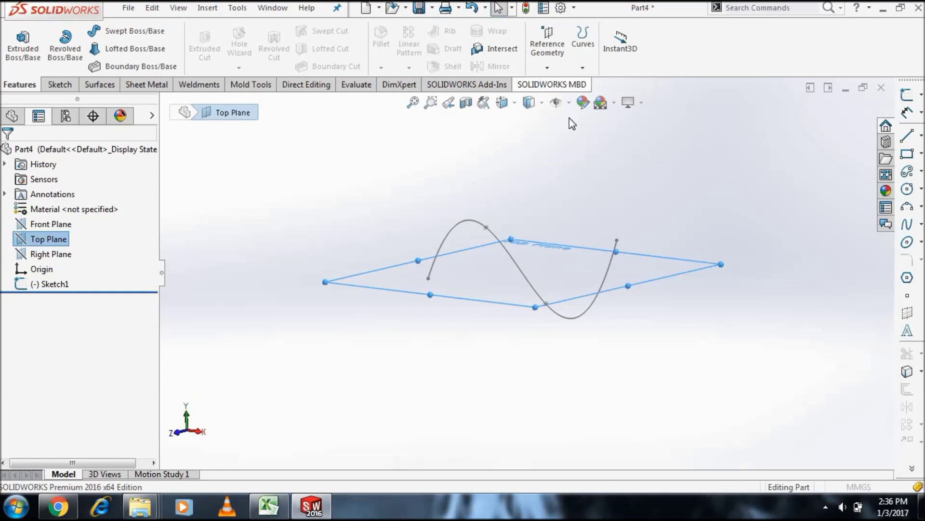
Step: Make the plane pass through the spline's end point and confirm Plane1
left_click(617, 240)
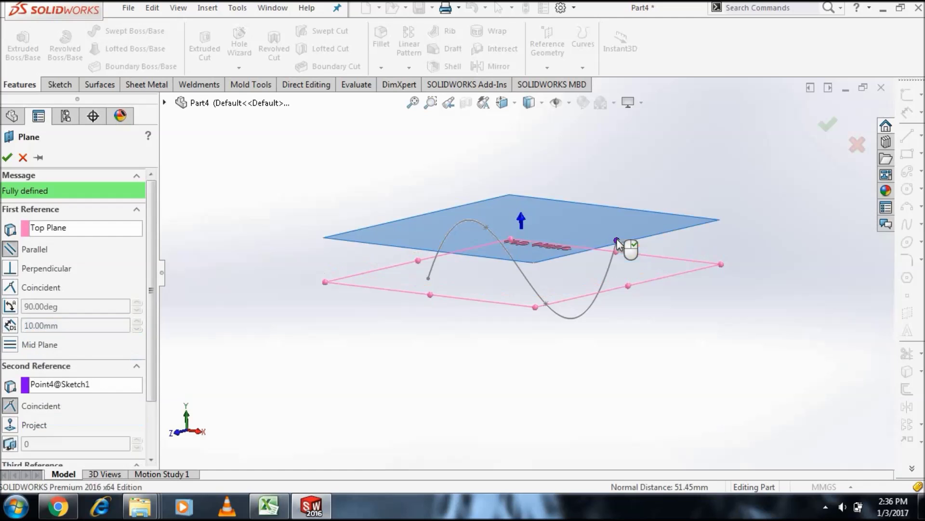
middle_click_drag(652, 330, 652, 304)
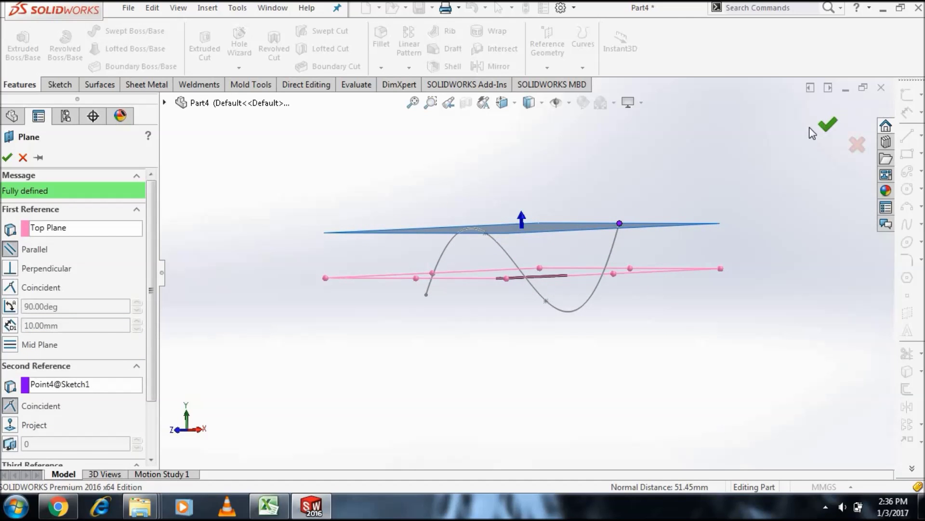
left_click(826, 125)
middle_click_drag(469, 298, 516, 366)
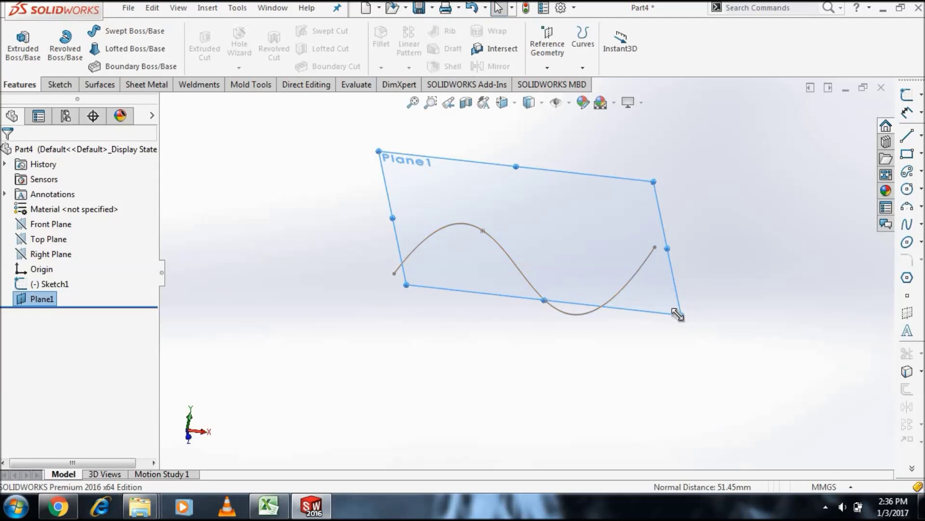
mouse_move(680, 294)
middle_mouse_down()
mouse_move(690, 227)
mouse_move(719, 317)
mouse_move(681, 253)
middle_mouse_up()
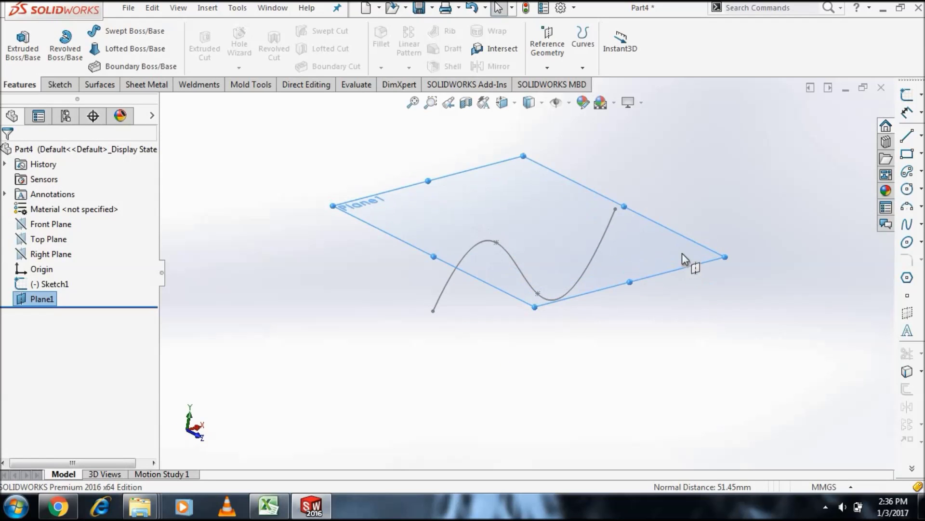
right_click(680, 253)
Step: View Plane1 face-on and start a circle sketch on it
left_click(756, 234)
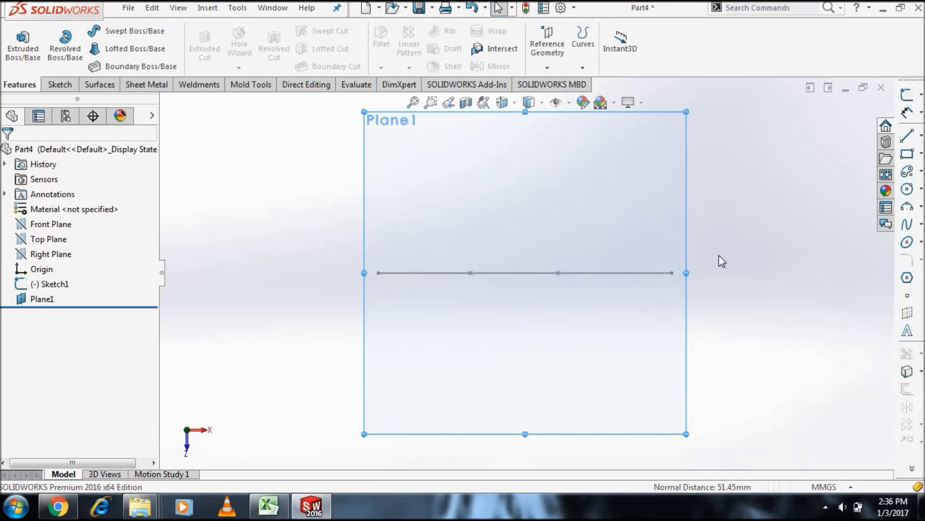
scroll(678, 296, "up", 3)
scroll(659, 285, "down", 4)
scroll(659, 285, "down", 1)
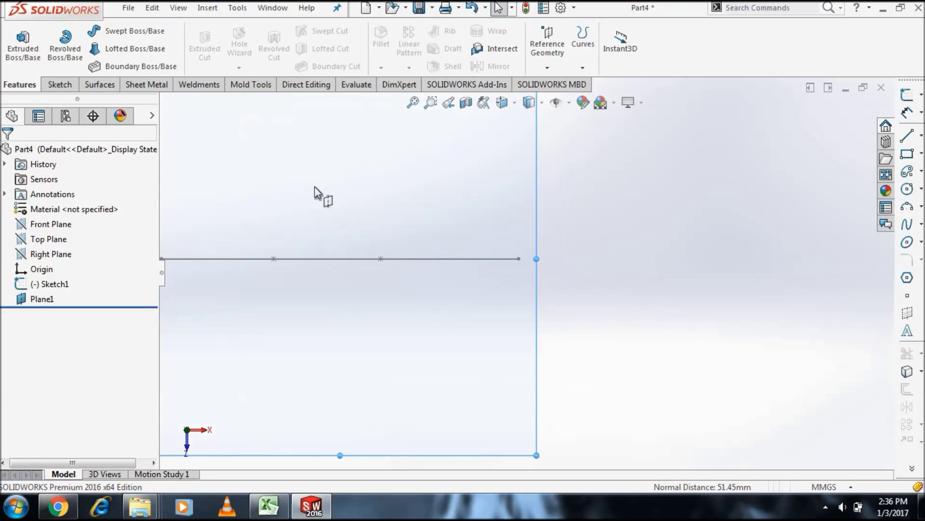
left_click(60, 84)
left_click(114, 33)
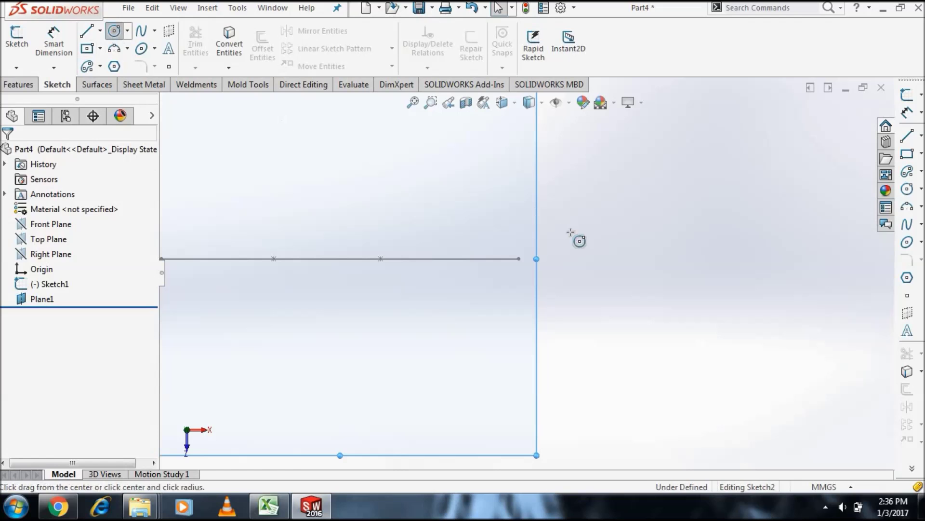
Step: Draw a circle centred on the spline's end point and exit Sketch2
left_click(520, 258)
left_click(553, 298)
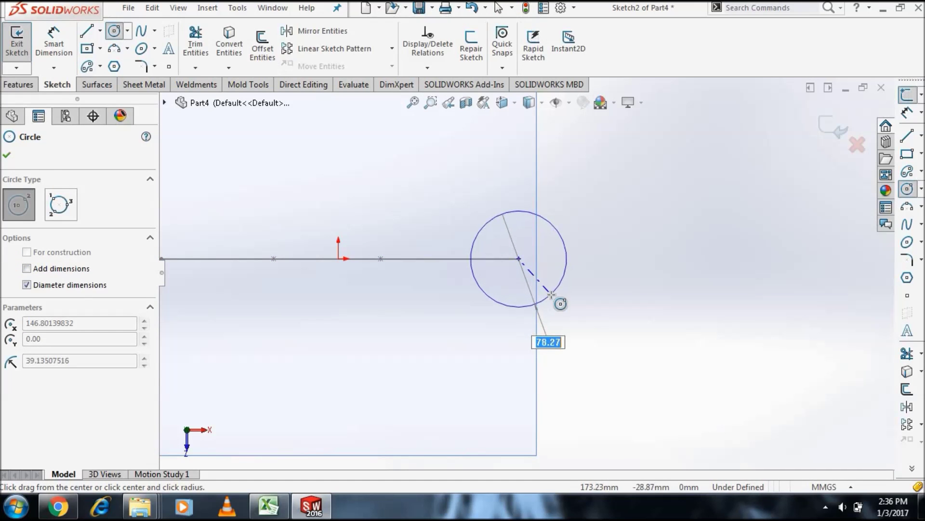
mouse_move(585, 330)
middle_mouse_down()
mouse_move(690, 126)
mouse_move(534, 312)
mouse_move(310, 229)
mouse_move(314, 284)
mouse_move(363, 334)
mouse_move(825, 193)
middle_mouse_up()
left_click(838, 129)
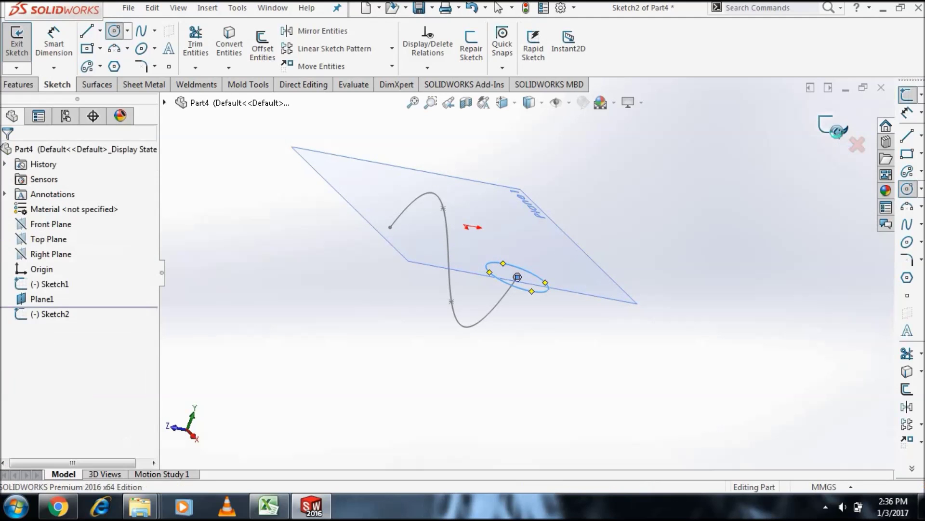
mouse_move(486, 335)
middle_mouse_down()
mouse_move(541, 256)
mouse_move(551, 355)
mouse_move(498, 235)
middle_mouse_up()
right_click(497, 234)
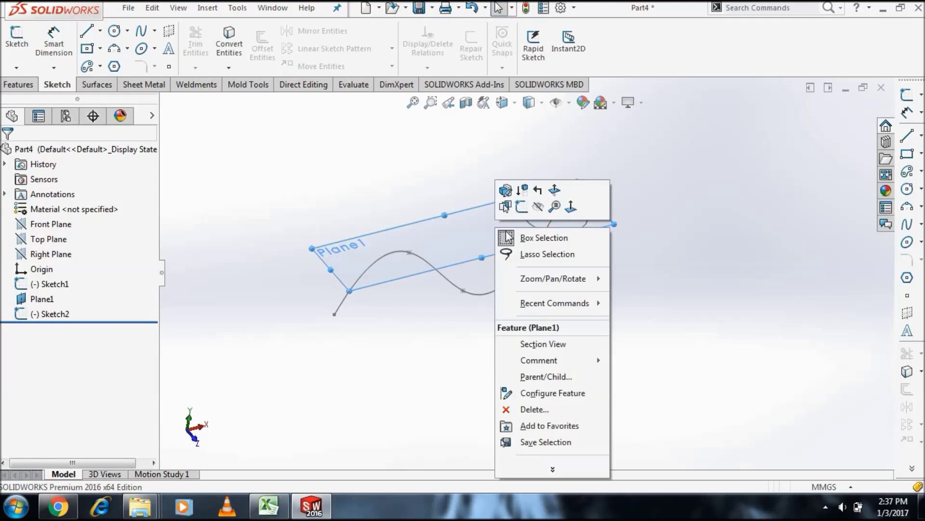
Step: Hide Plane1 and set up a sweep with the circle as profile and Sketch1 as path
left_click(538, 206)
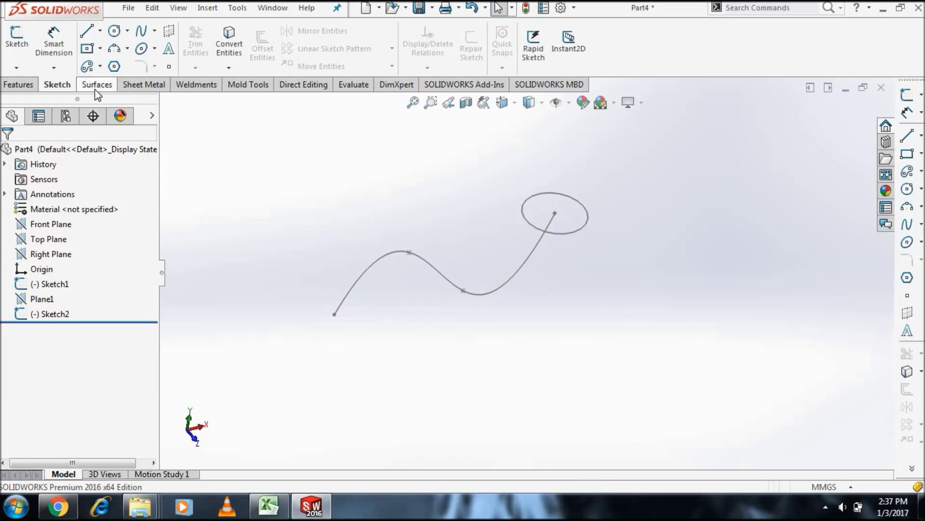
left_click(19, 85)
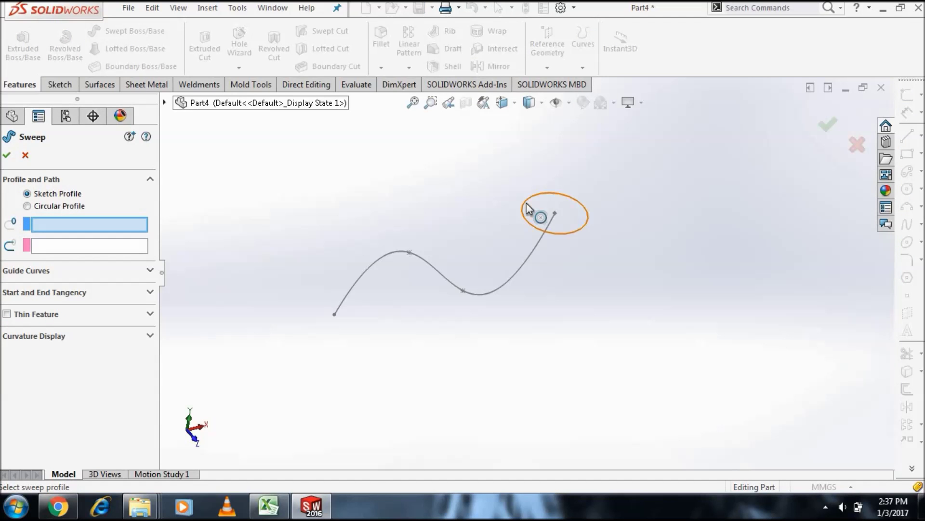
left_click(521, 217)
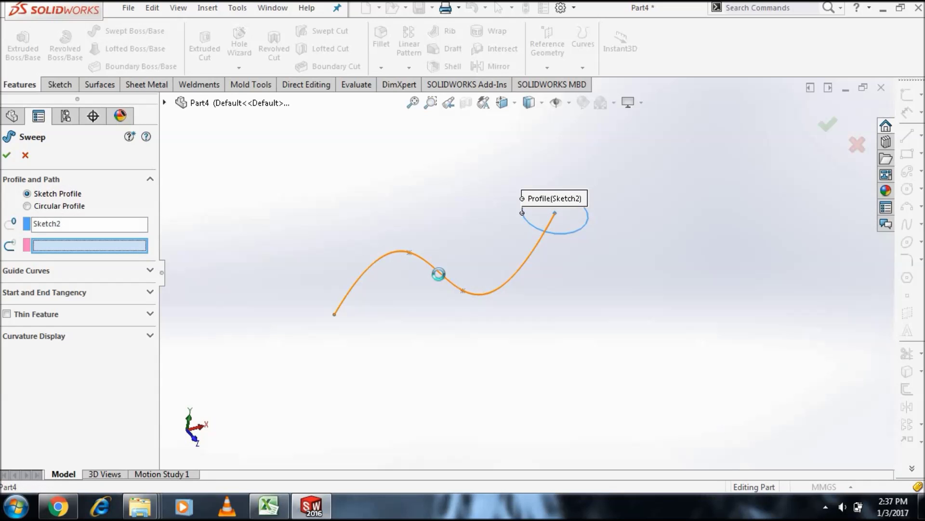
left_click(481, 327)
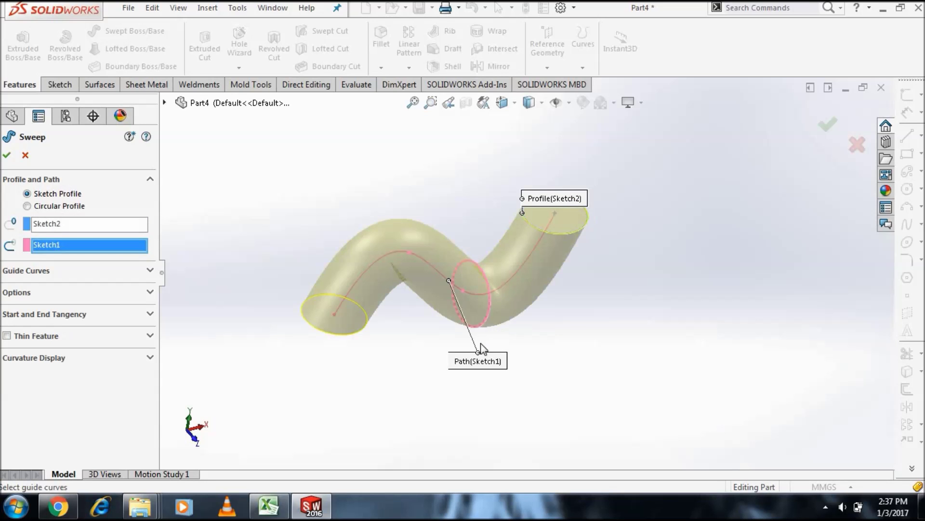
mouse_move(477, 332)
middle_mouse_down()
mouse_move(458, 244)
mouse_move(440, 213)
mouse_move(330, 291)
mouse_move(268, 261)
mouse_move(378, 221)
mouse_move(495, 201)
mouse_move(577, 202)
mouse_move(655, 246)
mouse_move(653, 306)
middle_mouse_up()
scroll(598, 288, "up", 2)
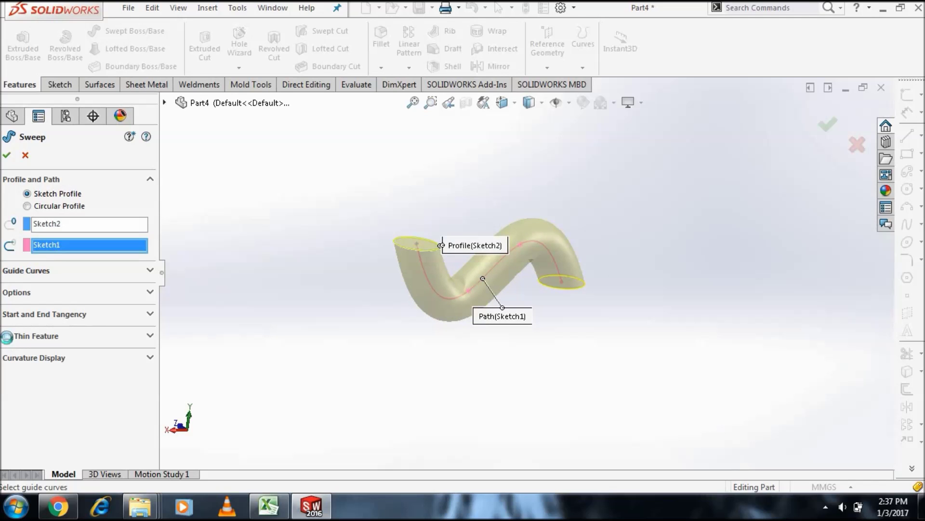
Step: Make the sweep a one-direction 1.00 mm thin feature and accept Sweep-Thin1
mouse_move(346, 314)
middle_mouse_down()
mouse_move(419, 310)
mouse_move(426, 282)
middle_mouse_up()
scroll(480, 323, "down", 2)
scroll(485, 374, "down", 2)
scroll(547, 357, "down", 2)
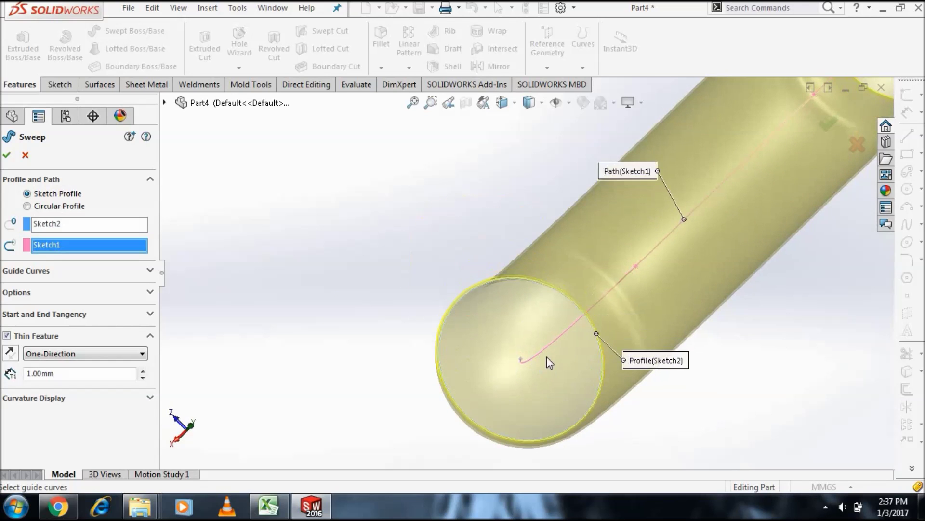
scroll(623, 334, "down", 2)
scroll(622, 334, "down", 2)
mouse_move(630, 345)
middle_mouse_down()
mouse_move(638, 291)
mouse_move(634, 318)
middle_mouse_up()
scroll(634, 319, "up", 3)
scroll(634, 320, "up", 2)
scroll(772, 241, "up", 2)
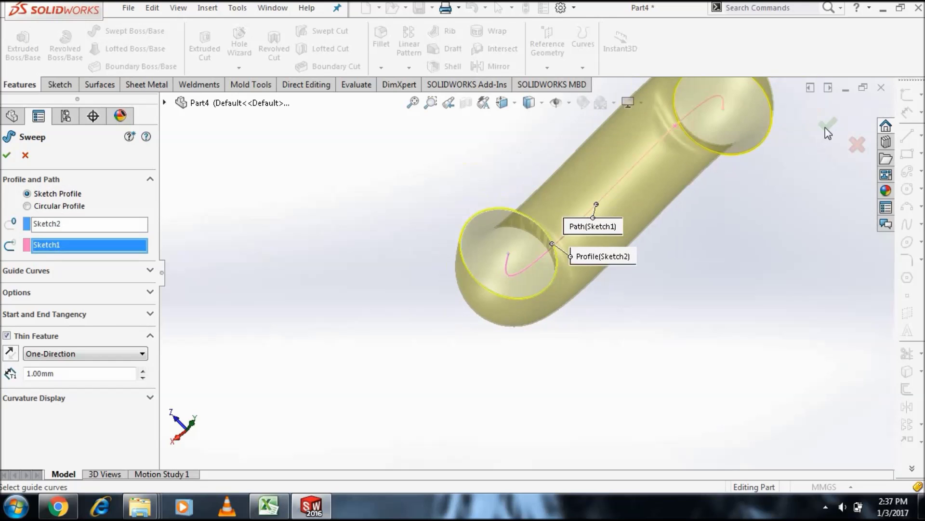
key("Return")
Step: Orbit and zoom to inspect the hollow S-shaped pipe
mouse_move(657, 341)
middle_mouse_down()
mouse_move(663, 355)
mouse_move(650, 391)
mouse_move(553, 405)
mouse_move(599, 399)
mouse_move(603, 269)
mouse_move(561, 265)
mouse_move(517, 184)
middle_mouse_up()
scroll(599, 399, "up", 3)
scroll(511, 300, "down", 5)
mouse_move(511, 300)
middle_mouse_down()
mouse_move(521, 355)
mouse_move(522, 261)
mouse_move(568, 221)
middle_mouse_up()
scroll(571, 248, "up", 4)
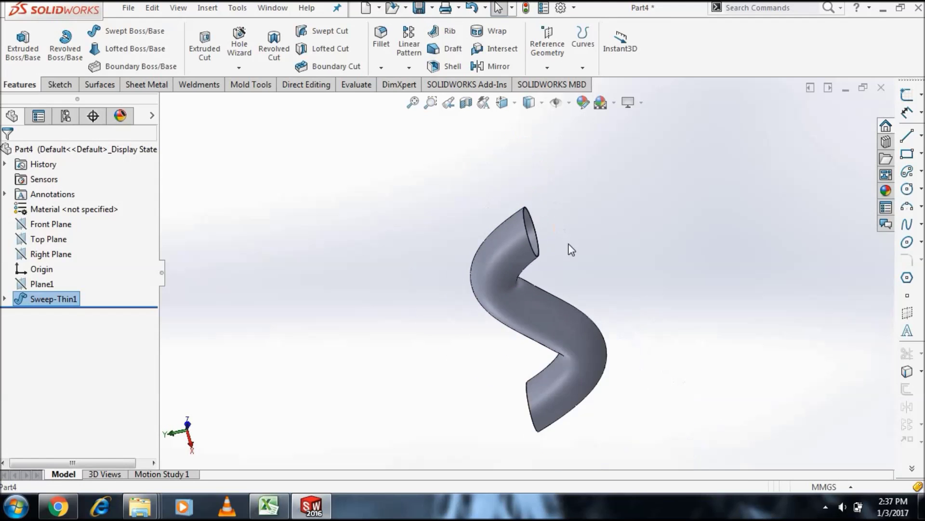
scroll(574, 258, "up", 1)
Step: Delete the Sweep-Thin1 feature and confirm the deletion
mouse_move(710, 336)
middle_mouse_down()
mouse_move(599, 300)
mouse_move(535, 232)
mouse_move(506, 313)
mouse_move(512, 325)
middle_mouse_up()
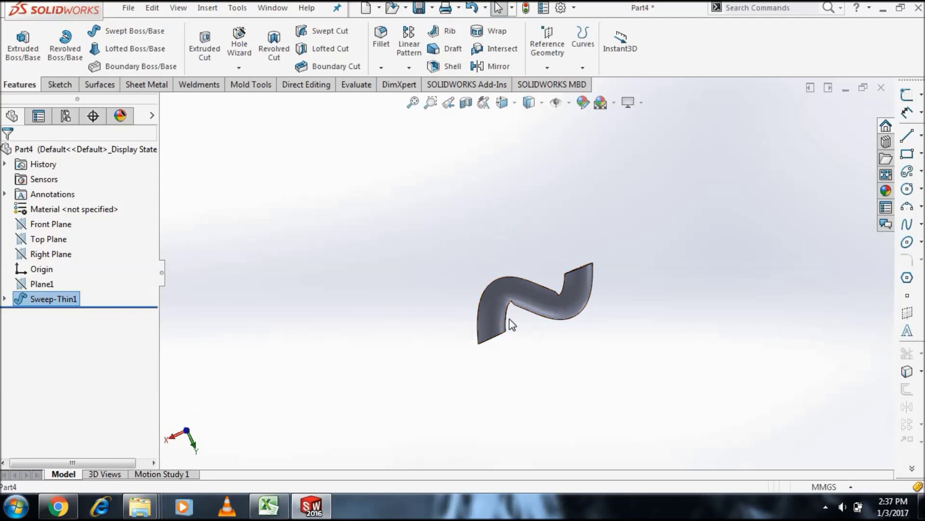
right_click(54, 298)
left_click(86, 308)
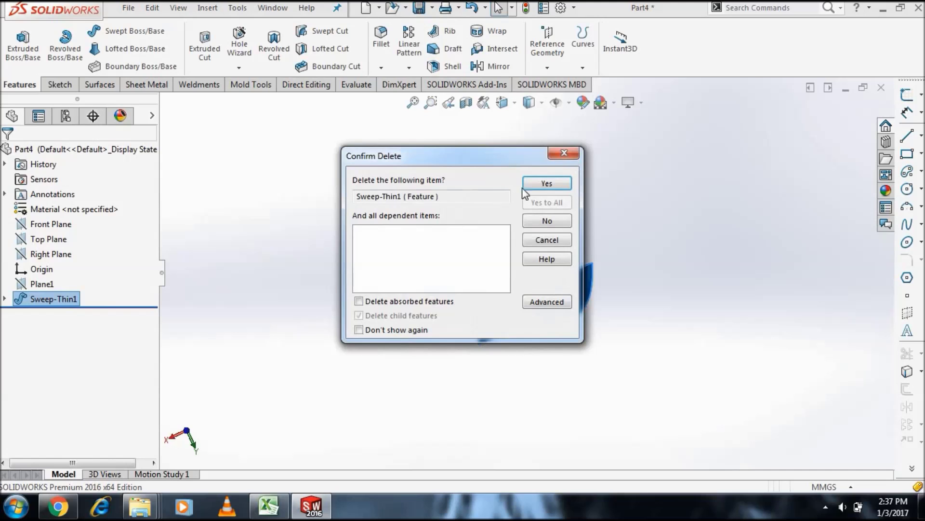
left_click(537, 188)
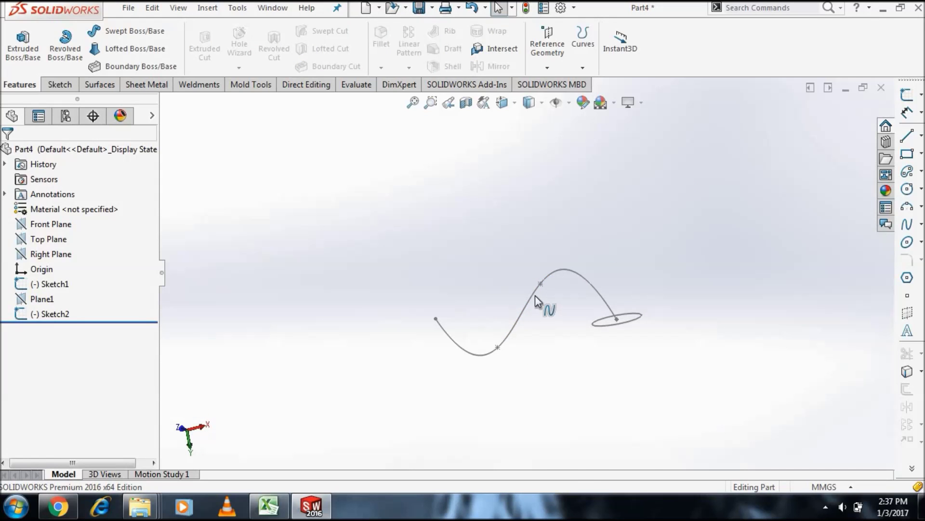
Step: Reopen the Sketch1 path curve for editing
right_click(535, 294)
left_click(545, 201)
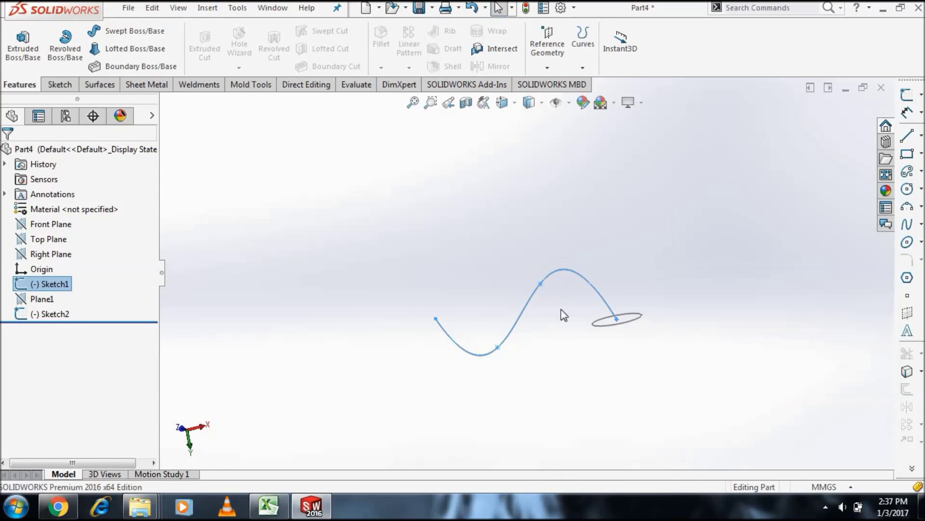
scroll(531, 330, "down", 5)
scroll(341, 322, "up", 3)
Step: Move the spline's left end up-left and adjust its end tangent direction
scroll(438, 262, "up", 2)
left_click_drag(400, 235, 386, 219)
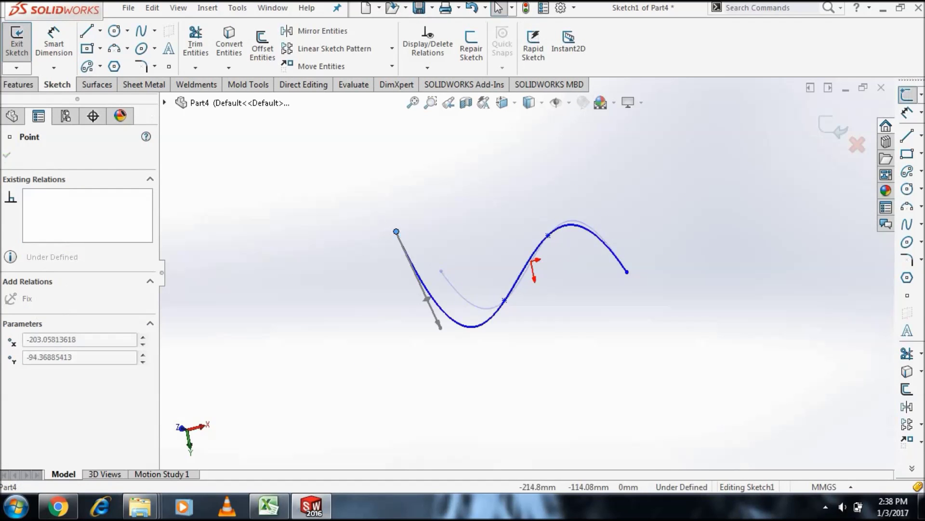
mouse_move(436, 336)
left_mouse_down()
mouse_move(449, 323)
mouse_move(464, 271)
left_mouse_up()
left_click_drag(467, 225, 464, 220)
scroll(542, 311, "down", 2)
scroll(423, 306, "down", 2)
scroll(409, 308, "down", 2)
Step: Lift the spline point near the curve's bottom to remove the S-bend
mouse_move(406, 305)
left_mouse_down()
mouse_move(396, 169)
mouse_move(406, 107)
left_mouse_up()
scroll(455, 262, "up", 2)
scroll(425, 303, "up", 1)
scroll(434, 260, "down", 2)
scroll(459, 234, "down", 2)
scroll(478, 297, "down", 1)
scroll(465, 295, "down", 1)
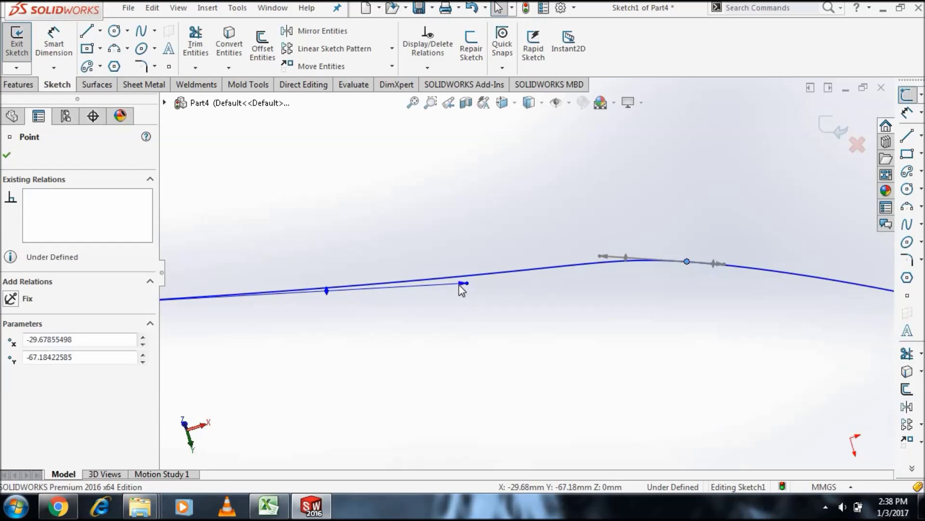
key("Escape")
Step: Flatten the spline handle into a gentle single-bend arc and close Sketch1
left_click_drag(464, 284, 465, 272)
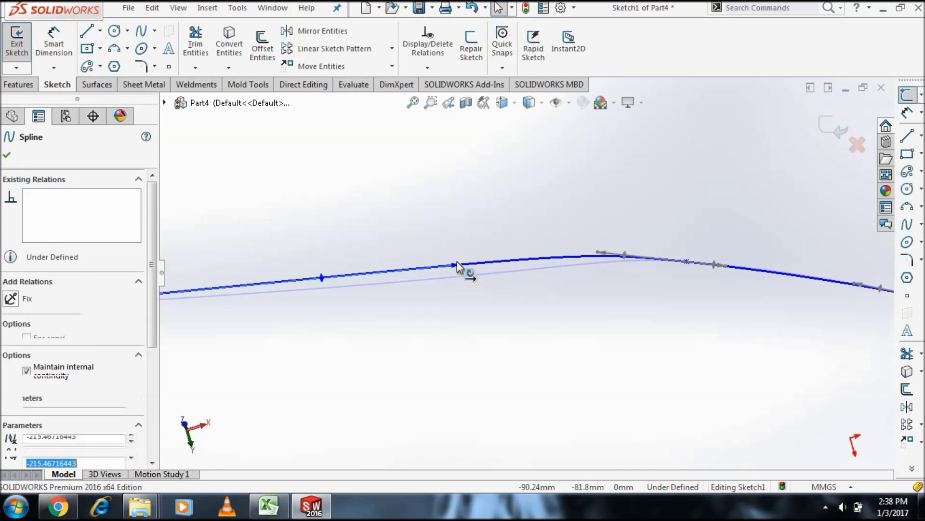
scroll(617, 347, "up", 2)
scroll(607, 349, "up", 2)
scroll(564, 347, "up", 1)
scroll(527, 337, "down", 1)
mouse_move(614, 288)
middle_mouse_down()
mouse_move(599, 356)
mouse_move(541, 417)
mouse_move(603, 320)
mouse_move(568, 356)
mouse_move(600, 319)
middle_mouse_up()
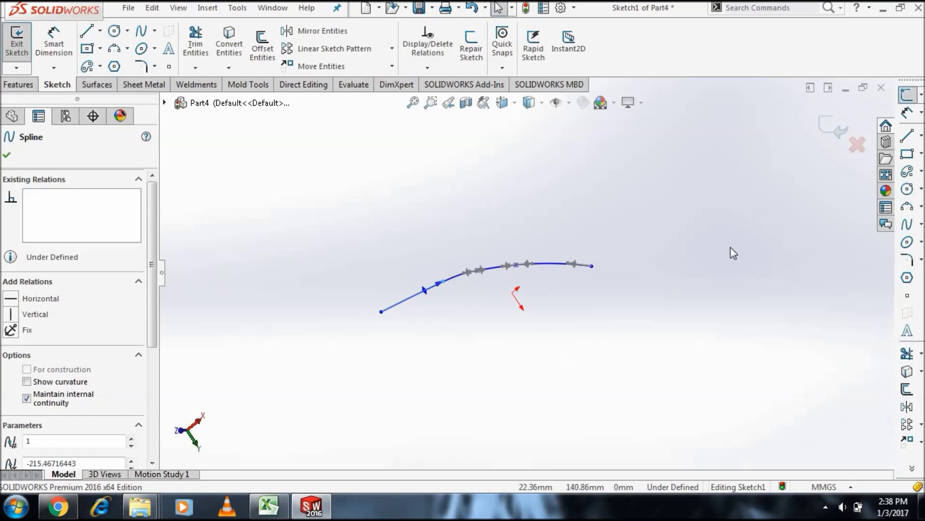
left_click(836, 139)
Step: Select the Front Plane, view it face-on and bring up the sketching tools
mouse_move(737, 235)
middle_mouse_down()
mouse_move(646, 304)
mouse_move(681, 357)
mouse_move(698, 291)
mouse_move(682, 279)
middle_mouse_up()
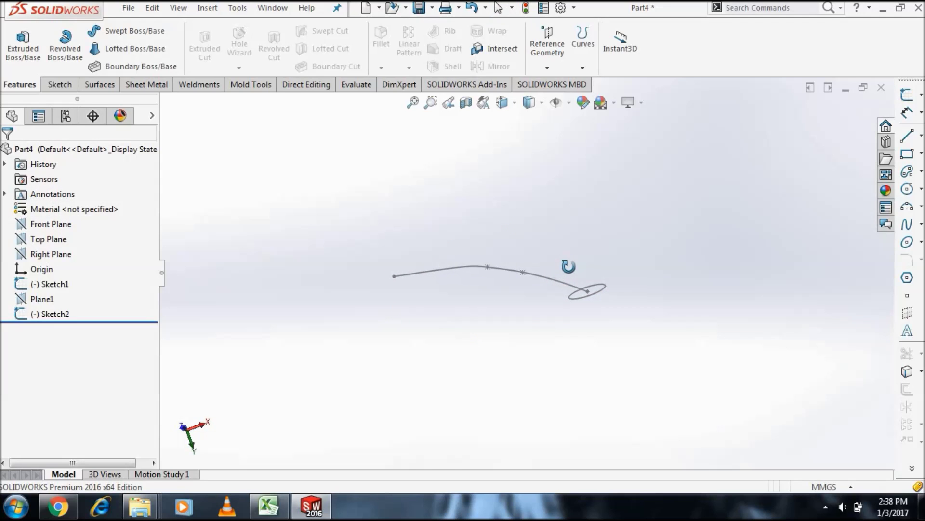
left_click(51, 223)
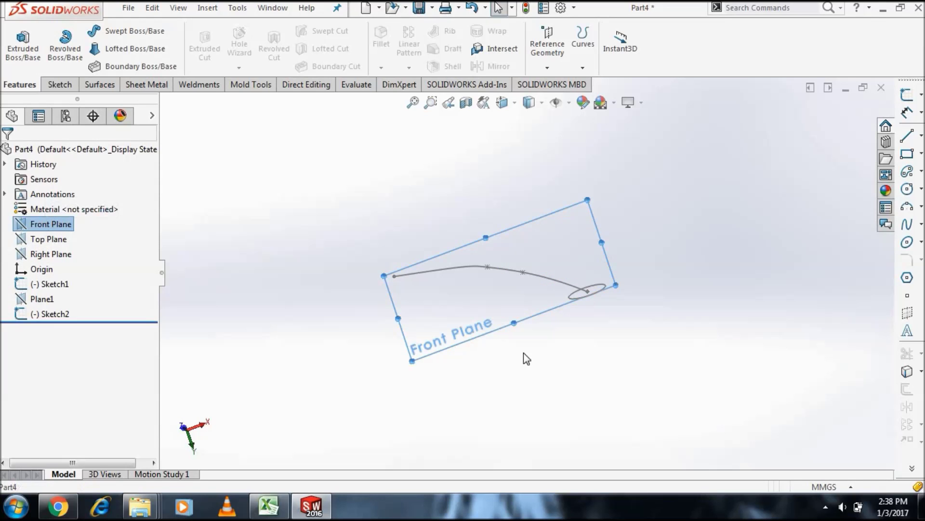
middle_click_drag(500, 396, 547, 256)
right_click(547, 250)
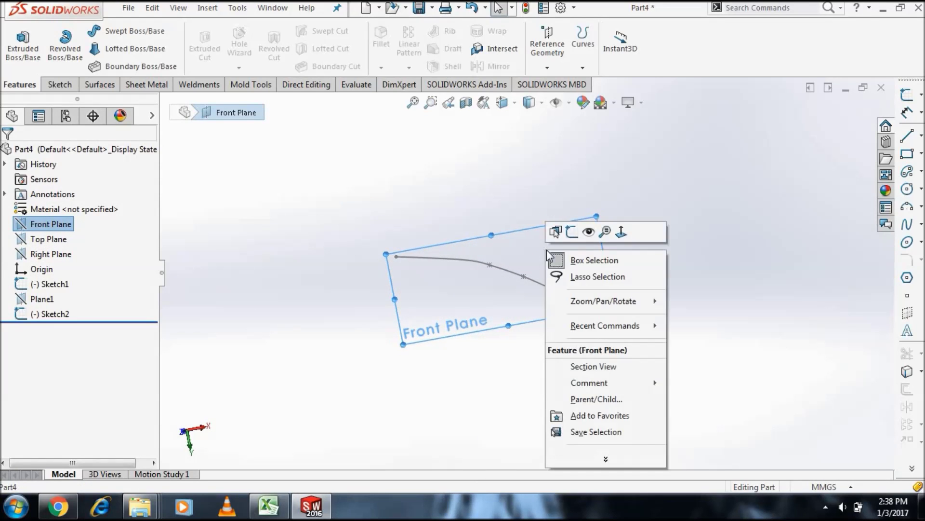
left_click(617, 235)
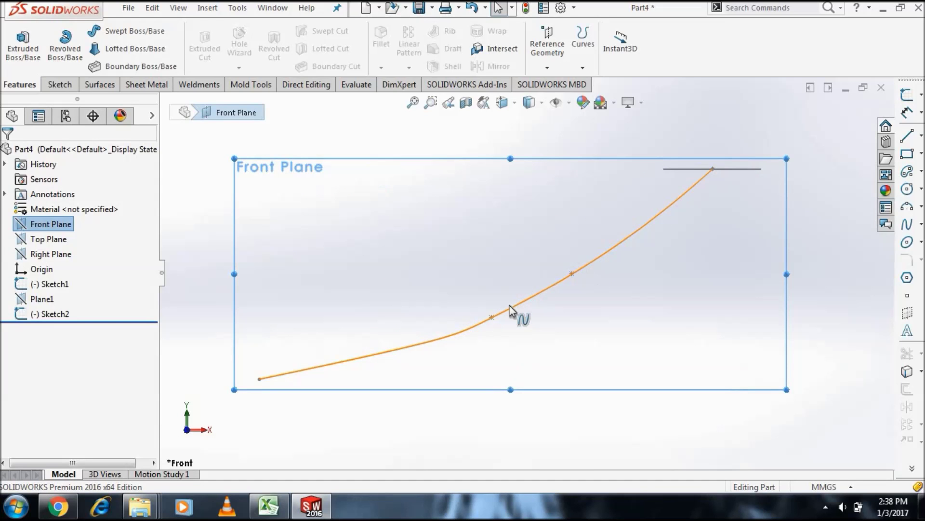
left_click(60, 84)
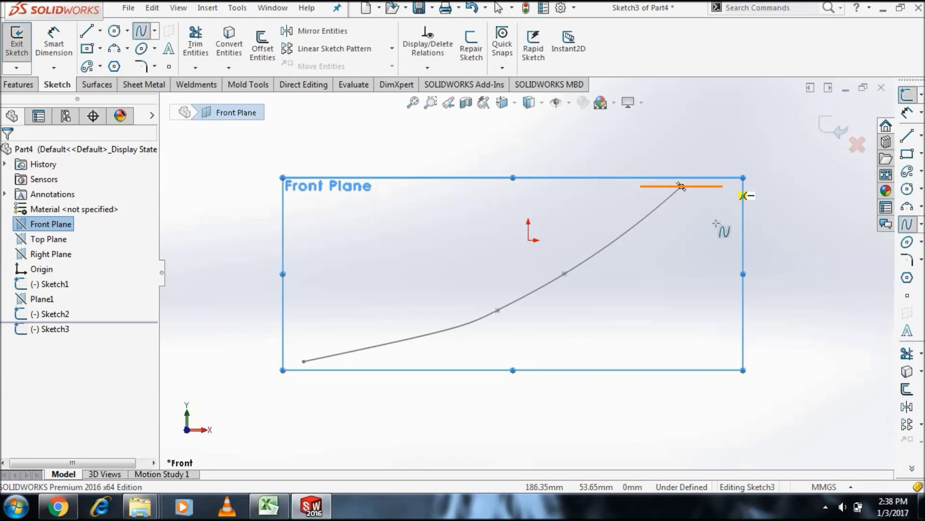
Step: Draw a three-point spline from the circle's upper end down to the lower left, closing Sketch3
left_click(722, 186)
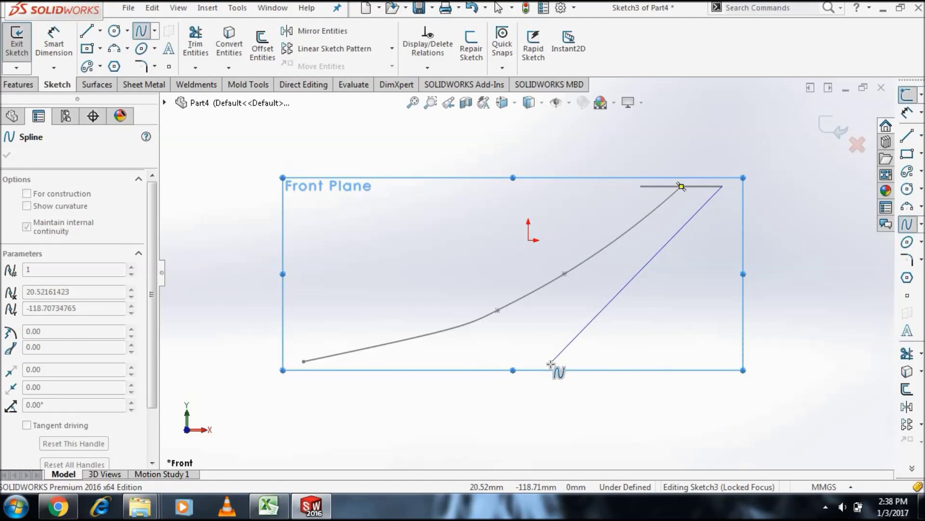
left_click(551, 364)
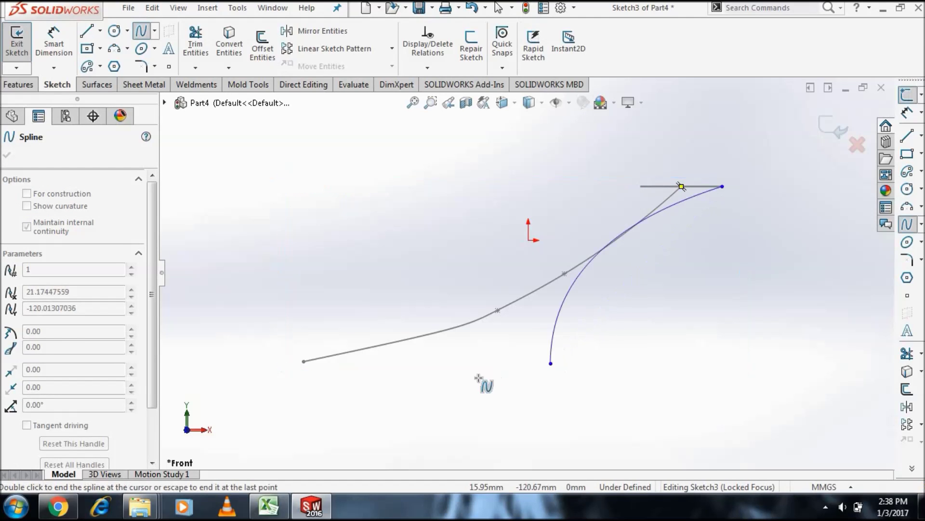
left_click(320, 407)
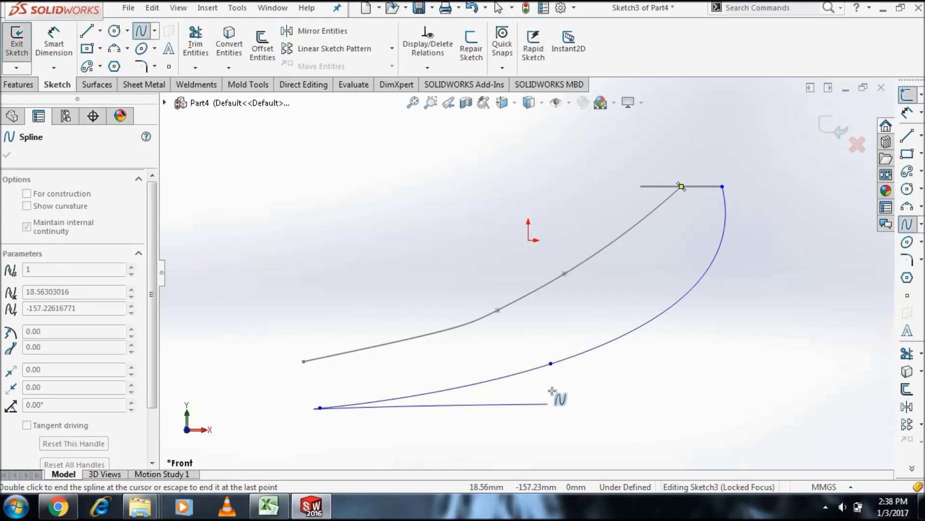
right_click(554, 386)
left_click(586, 384)
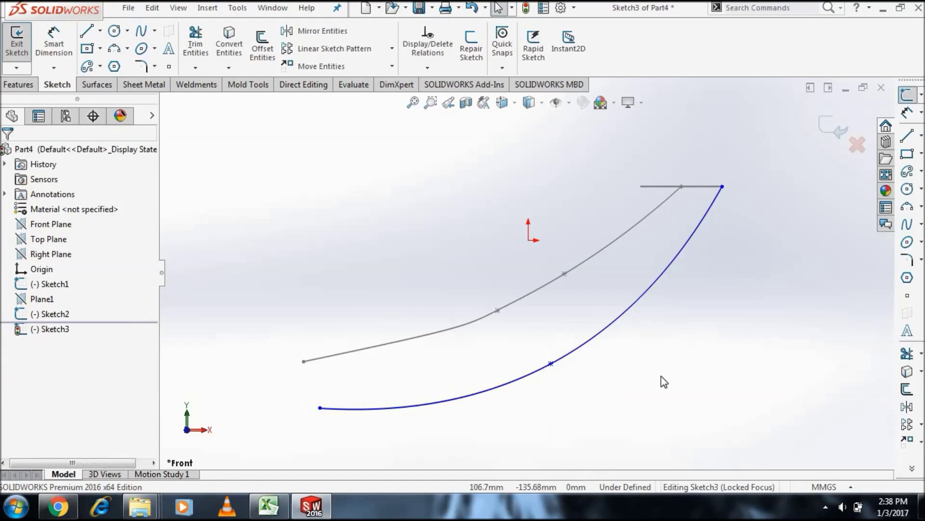
mouse_move(678, 342)
middle_mouse_down()
mouse_move(671, 374)
mouse_move(699, 337)
middle_mouse_up()
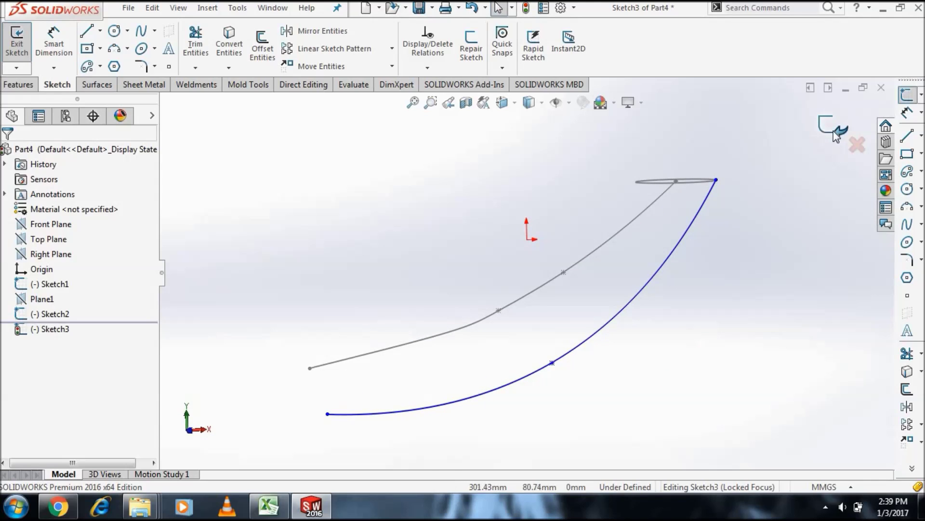
key("ctrl+b")
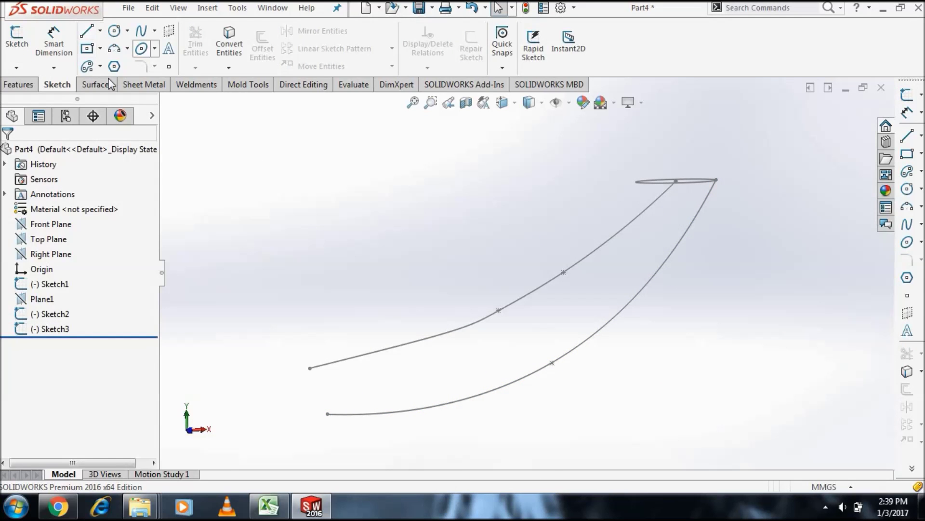
Step: Start a sweep with the circle Sketch2 as profile and Sketch1 as path
left_click(24, 86)
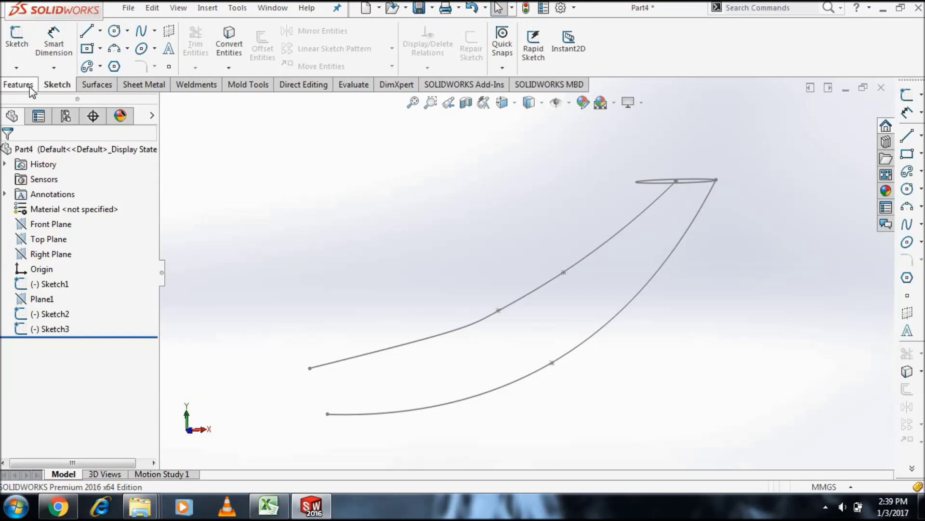
left_click(126, 31)
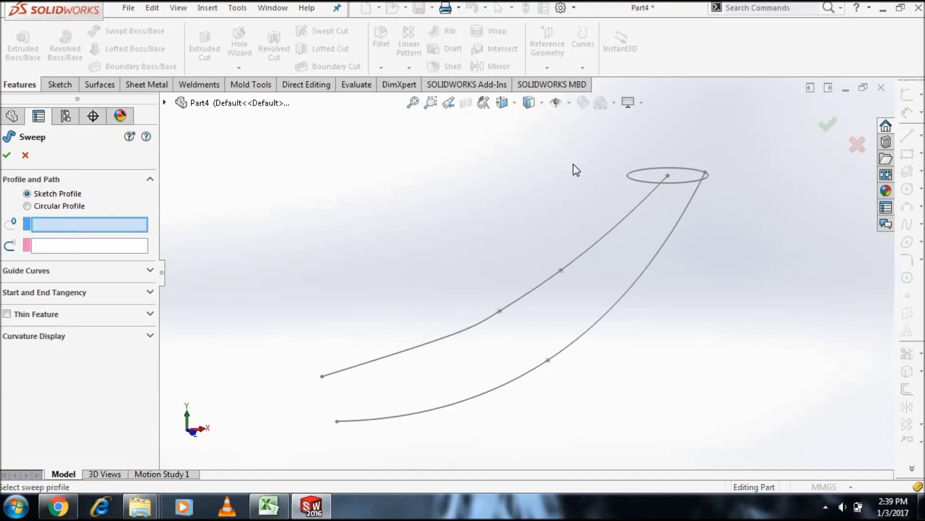
left_click(630, 169)
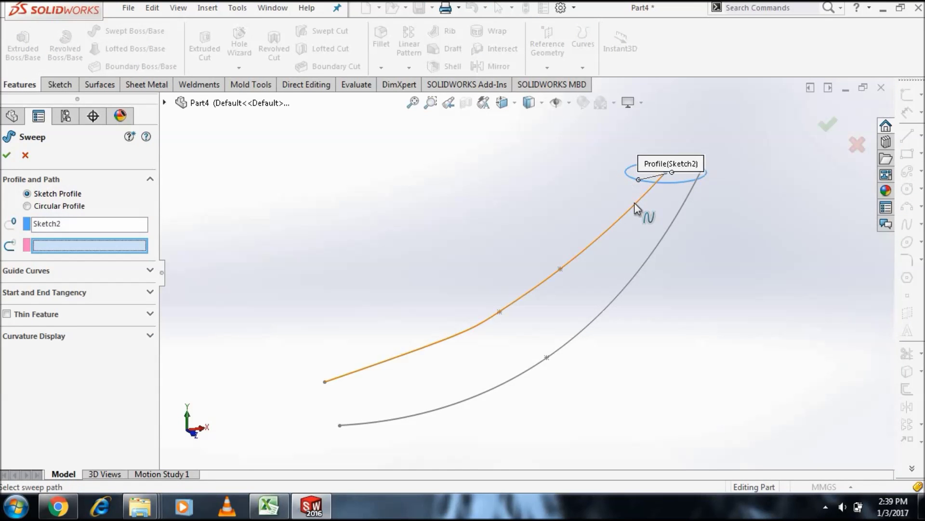
left_click(634, 209)
middle_click_drag(470, 269, 456, 270)
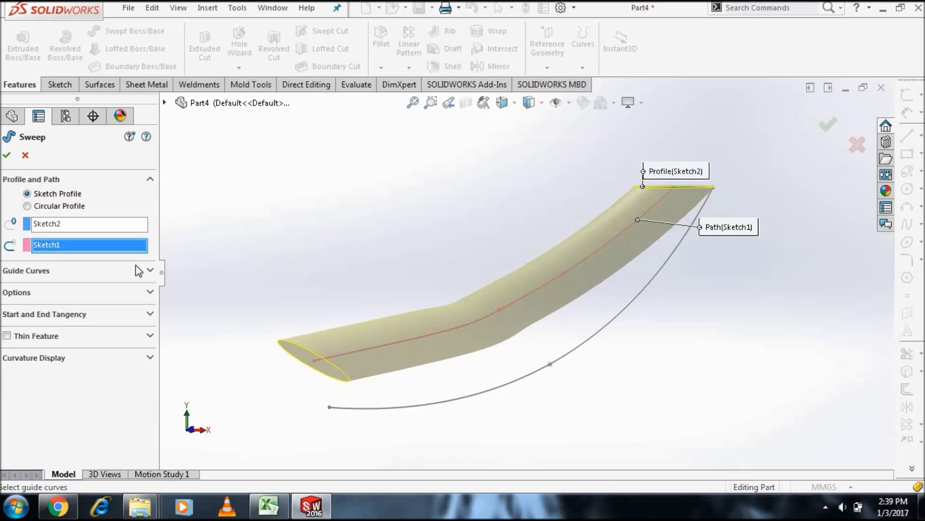
Step: Add Sketch3 as the guide curve, check the preview and finish the solid Sweep1
left_click(122, 276)
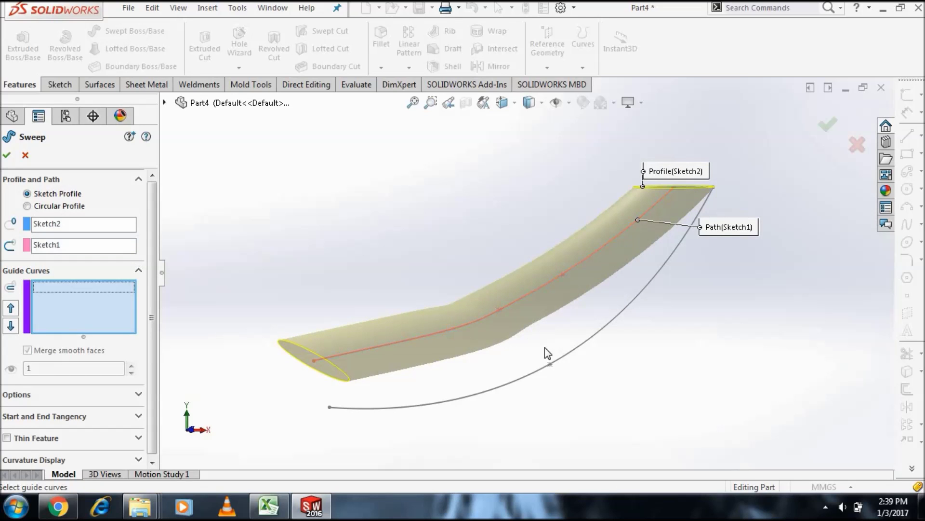
left_click(563, 357)
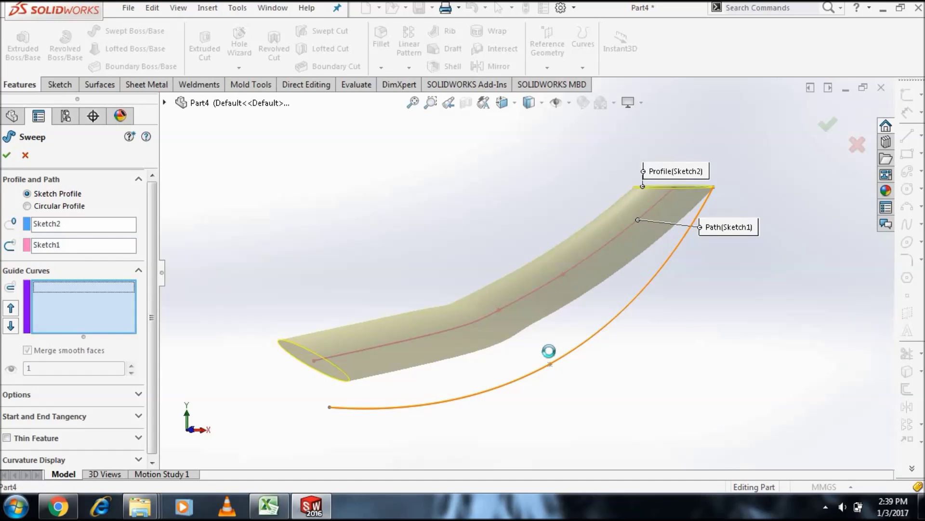
mouse_move(533, 355)
middle_mouse_down()
mouse_move(558, 291)
mouse_move(628, 280)
mouse_move(668, 289)
mouse_move(676, 149)
mouse_move(682, 296)
mouse_move(653, 387)
mouse_move(577, 326)
mouse_move(440, 378)
mouse_move(403, 355)
middle_mouse_up()
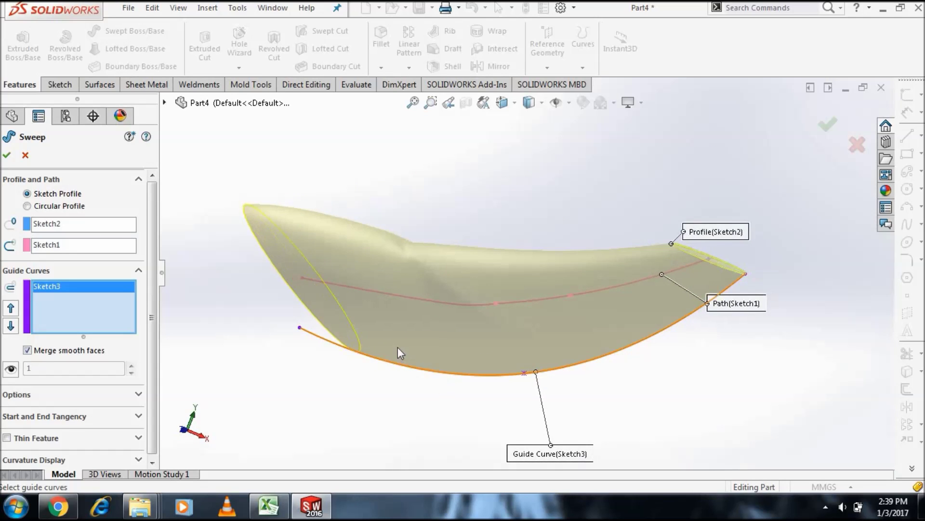
scroll(398, 351, "up", 3)
scroll(398, 351, "up", 2)
scroll(625, 296, "down", 2)
mouse_move(558, 342)
middle_mouse_down()
mouse_move(523, 355)
mouse_move(531, 360)
middle_mouse_up()
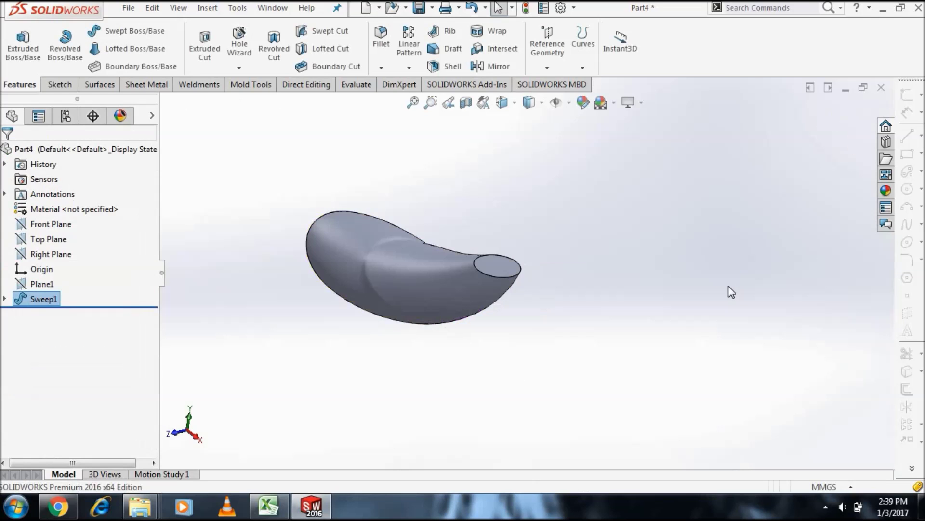
mouse_move(620, 302)
middle_mouse_down()
mouse_move(682, 199)
mouse_move(658, 276)
mouse_move(641, 275)
middle_mouse_up()
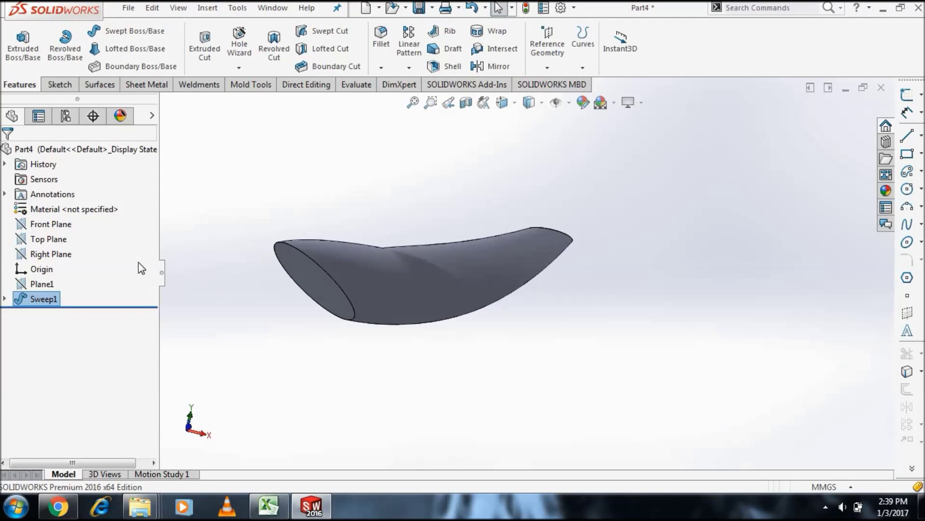
Step: Delete Sweep1 and the Sketch3 guide curve, confirming each deletion
middle_click_drag(281, 332, 224, 311)
right_click(23, 298)
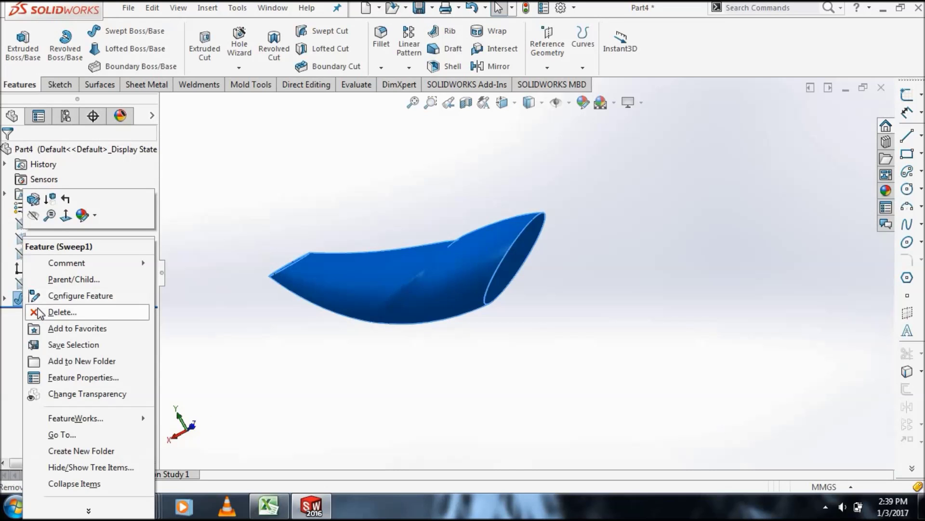
left_click(72, 367)
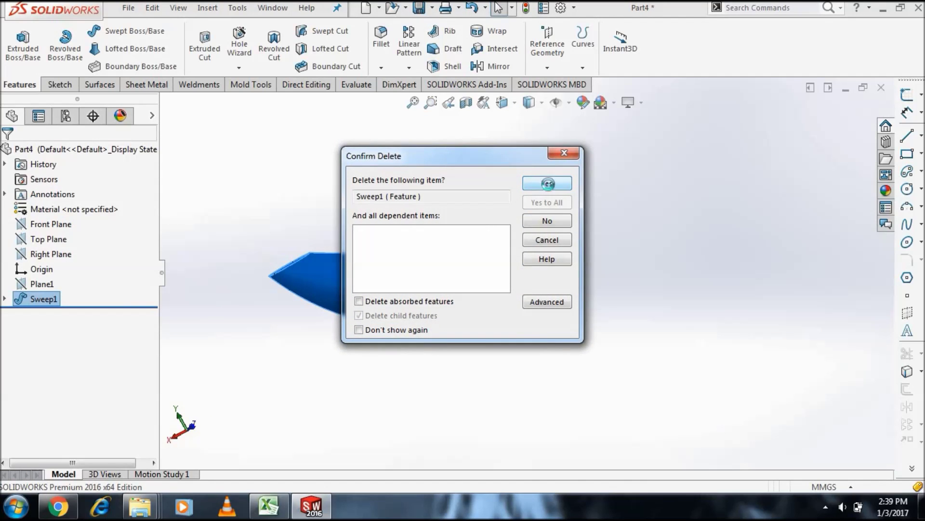
left_click(548, 183)
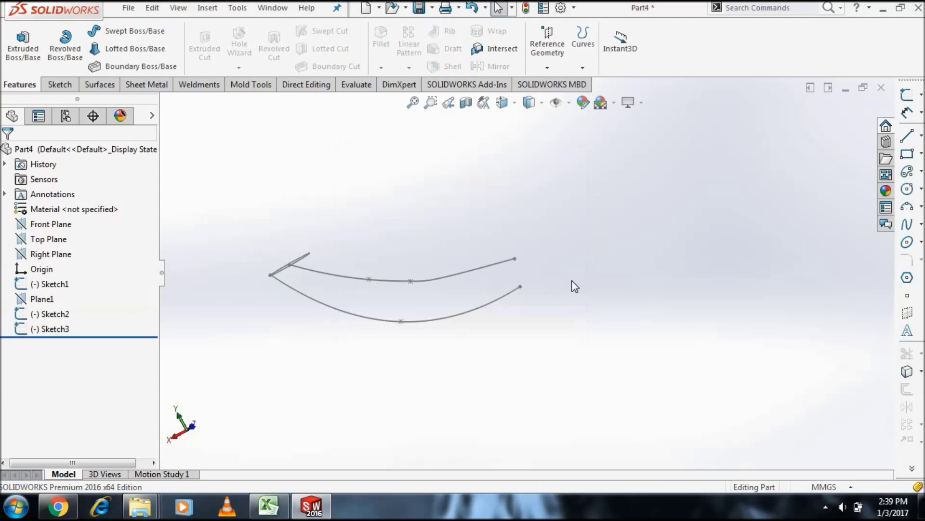
right_click(48, 333)
left_click(186, 323)
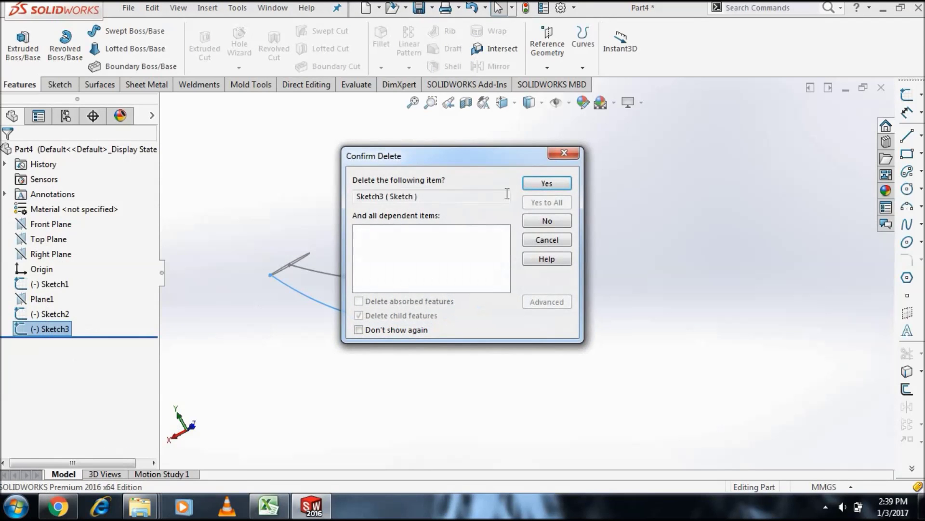
left_click(524, 187)
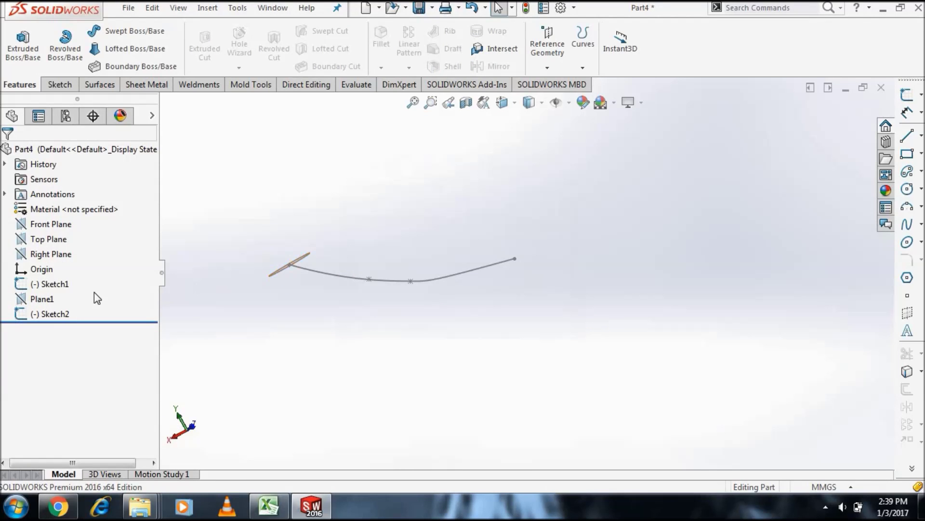
Step: Delete Sketch2, then Sketch1 together with Plane1, confirming each deletion
right_click(57, 313)
left_click(96, 326)
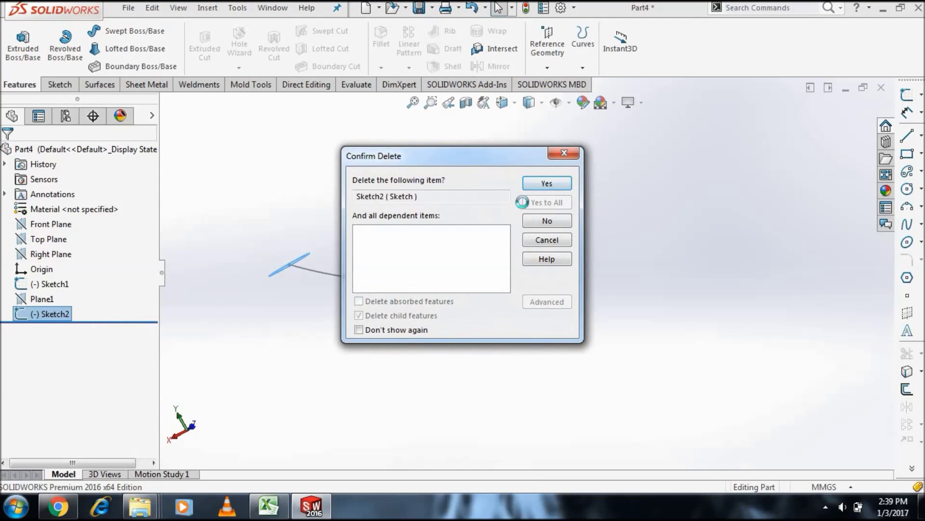
left_click(525, 187)
mouse_move(257, 308)
middle_mouse_down()
mouse_move(299, 341)
mouse_move(190, 280)
middle_mouse_up()
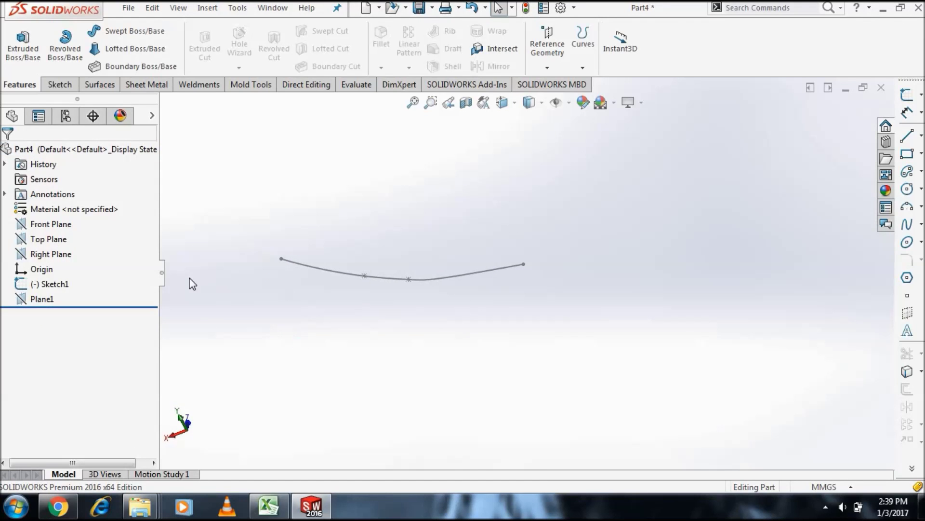
right_click(299, 263)
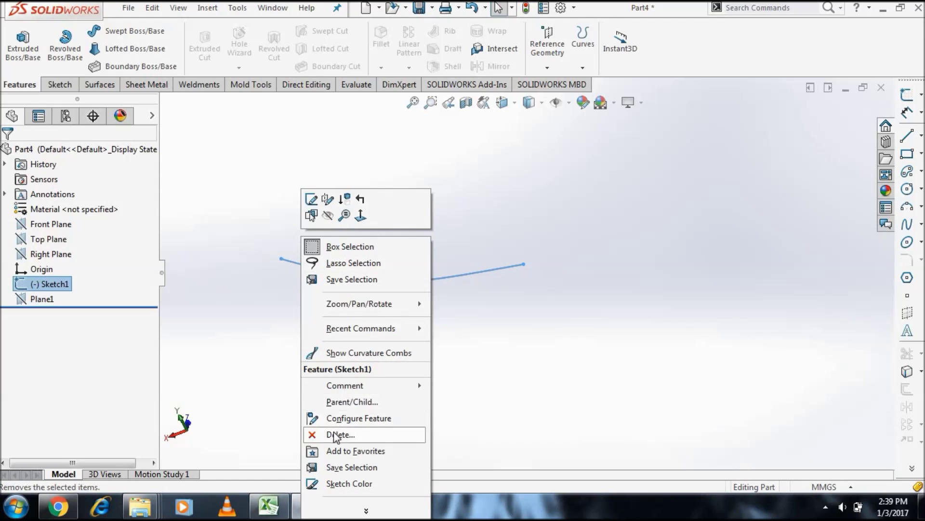
left_click(348, 425)
key("Return")
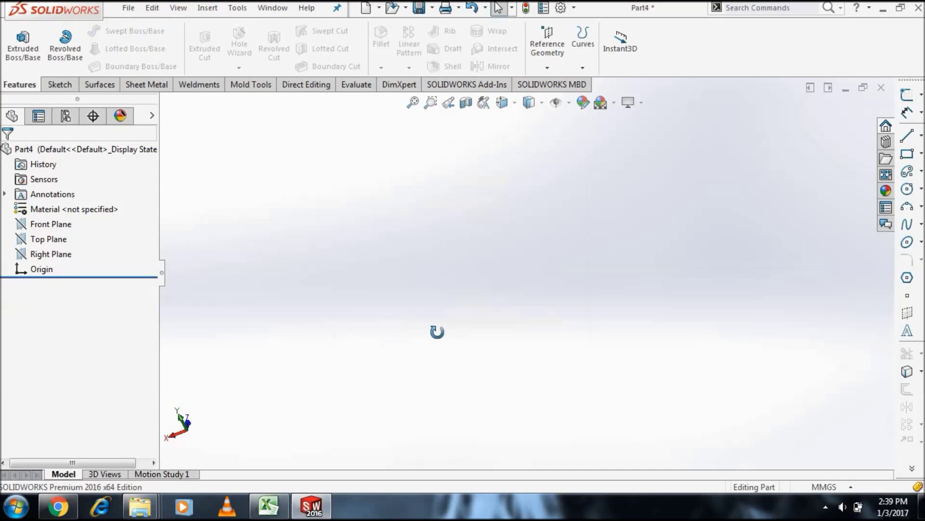
Step: View the Front Plane face-on and start a line sketch on it
right_click(47, 223)
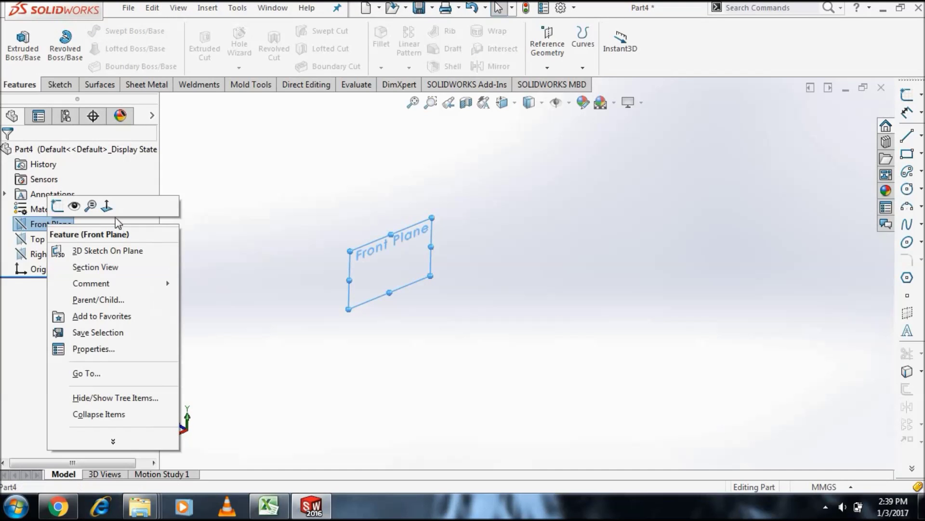
left_click(113, 214)
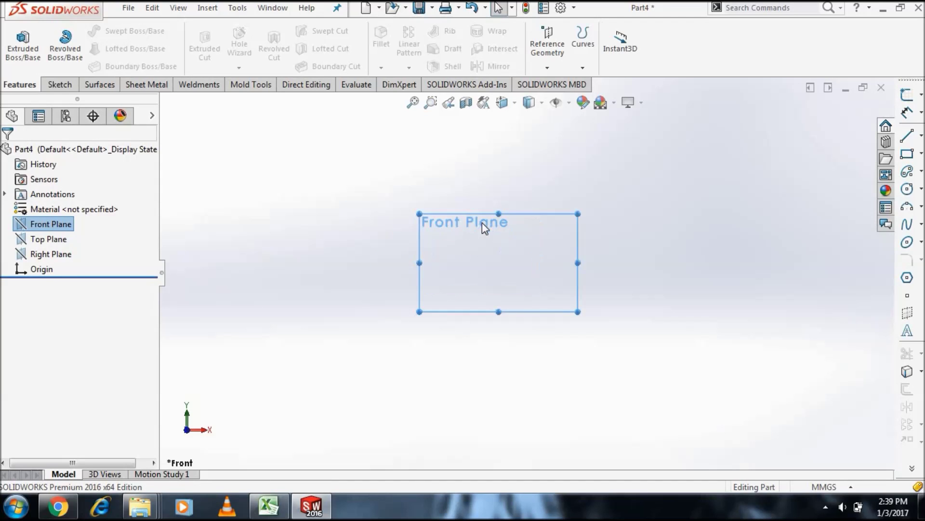
left_click(58, 85)
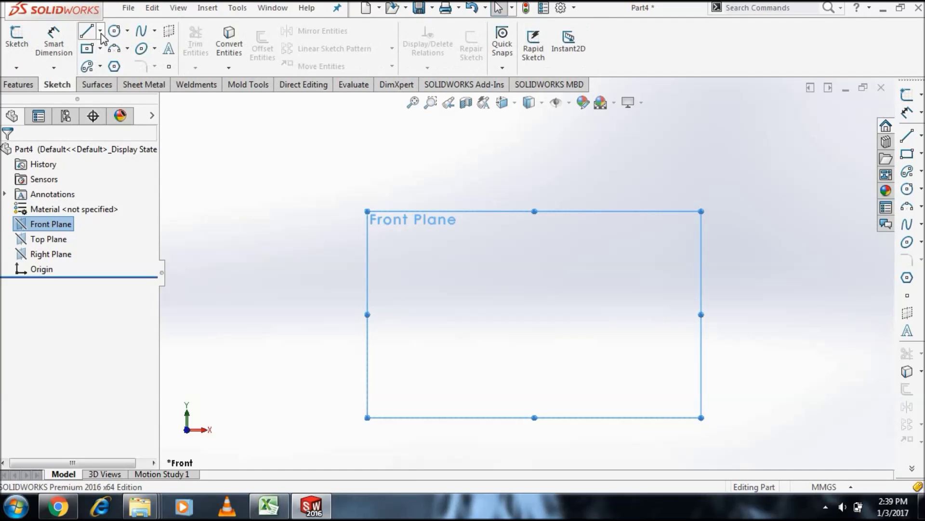
left_click(100, 31)
left_click(109, 48)
Step: Draw a single vertical line from near the top to near the bottom
scroll(528, 294, "up", 1)
scroll(528, 289, "up", 3)
scroll(535, 275, "up", 1)
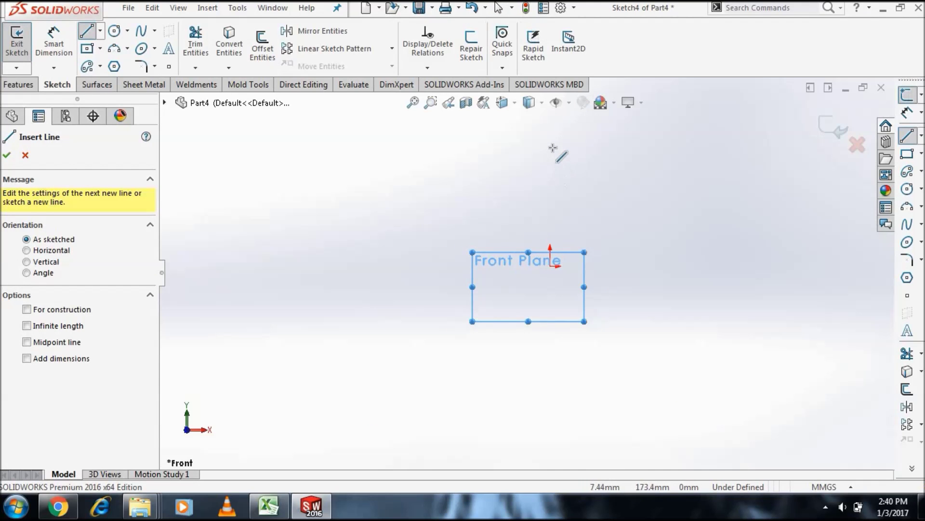
left_click(551, 132)
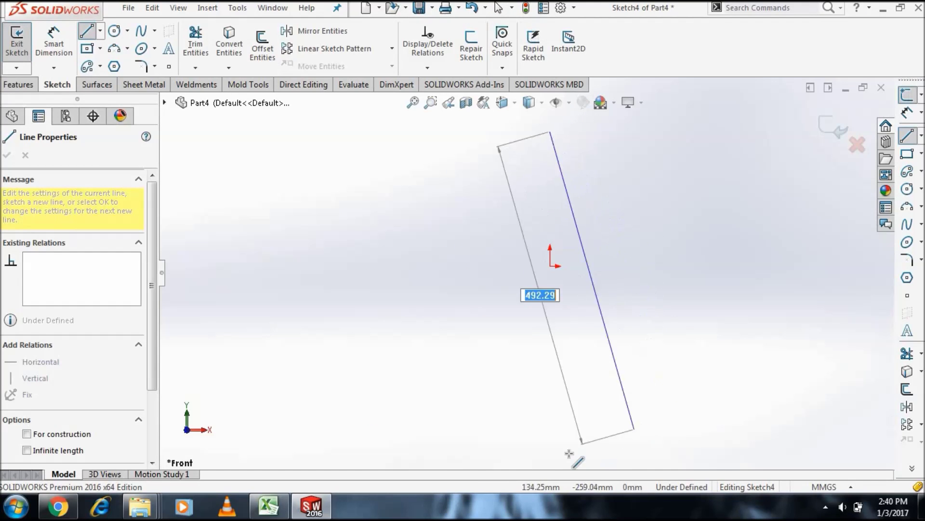
left_click(550, 440)
scroll(531, 279, "up", 2)
right_click(259, 192)
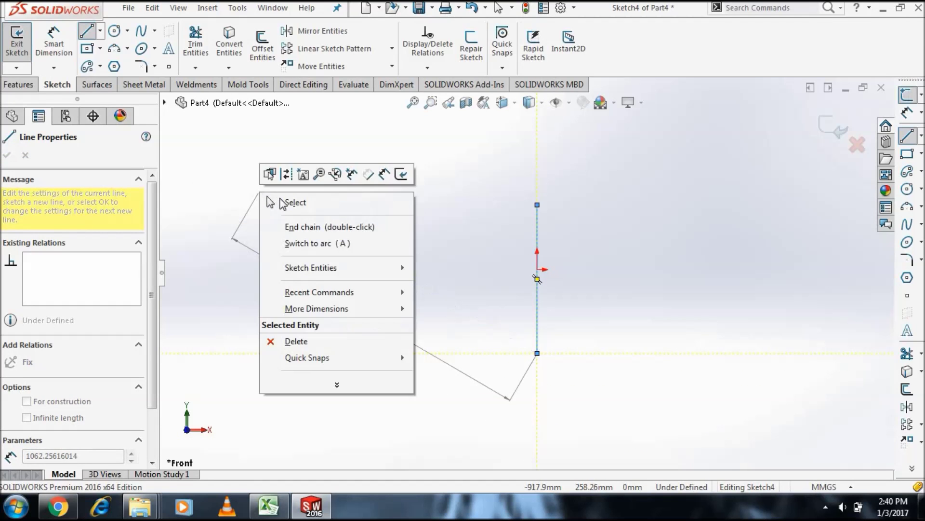
left_click(289, 227)
key("Escape")
Step: Try a centerline from the line's bottom end, then stop drawing and exit Sketch4
left_click(100, 31)
left_click(120, 64)
scroll(458, 253, "down", 2)
scroll(584, 427, "down", 1)
left_click(571, 409)
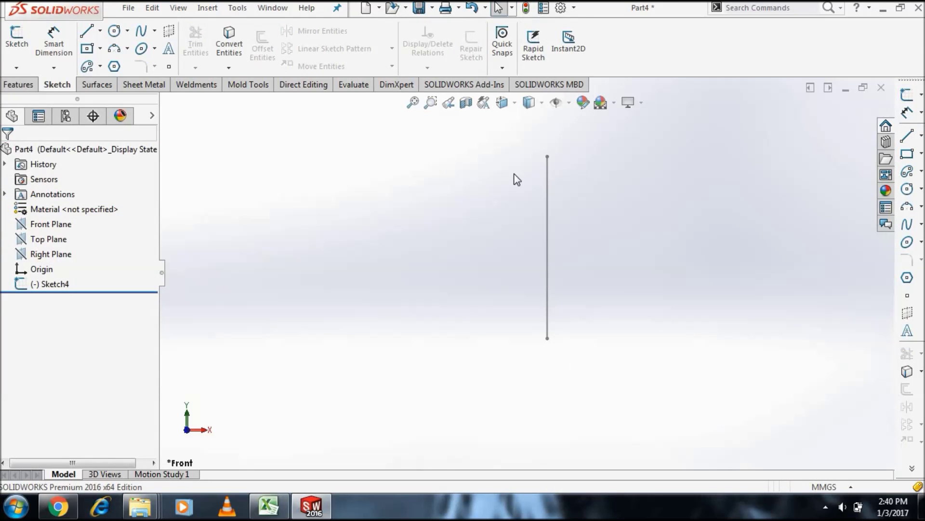
left_click(100, 33)
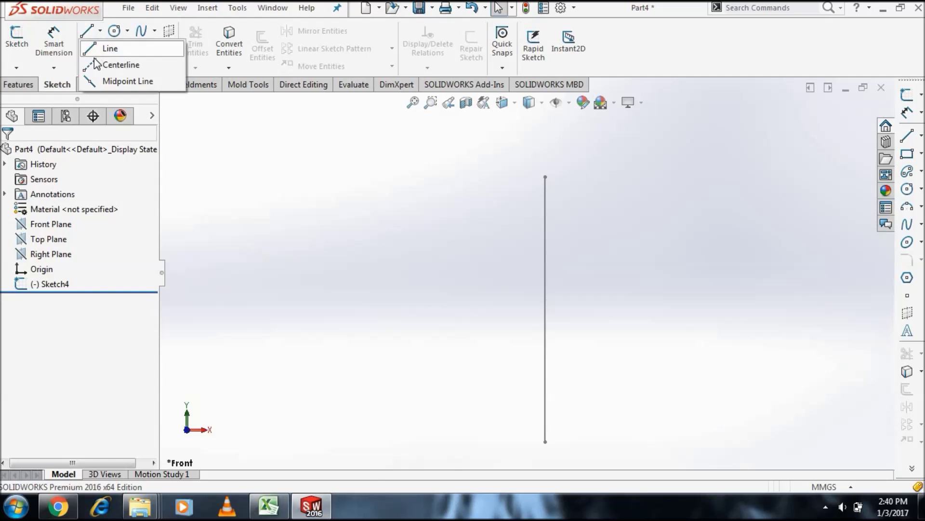
left_click(118, 64)
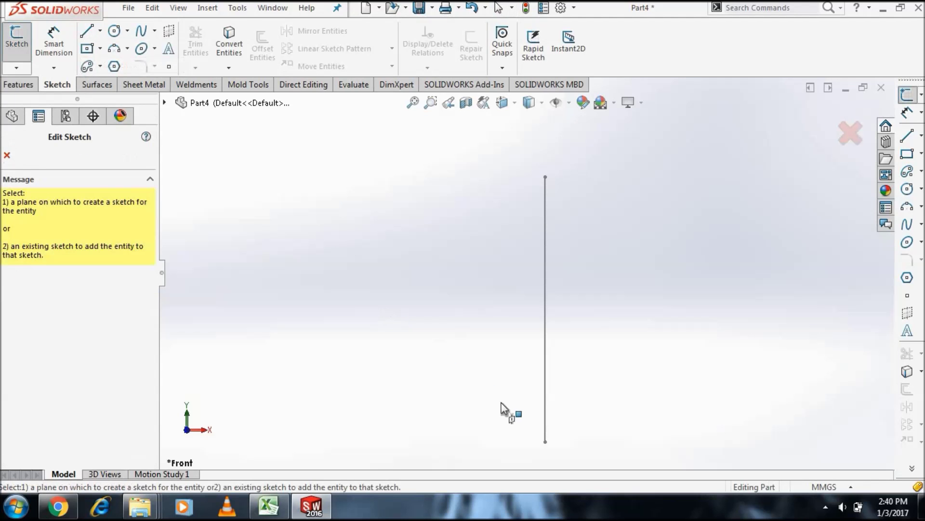
left_click(545, 442)
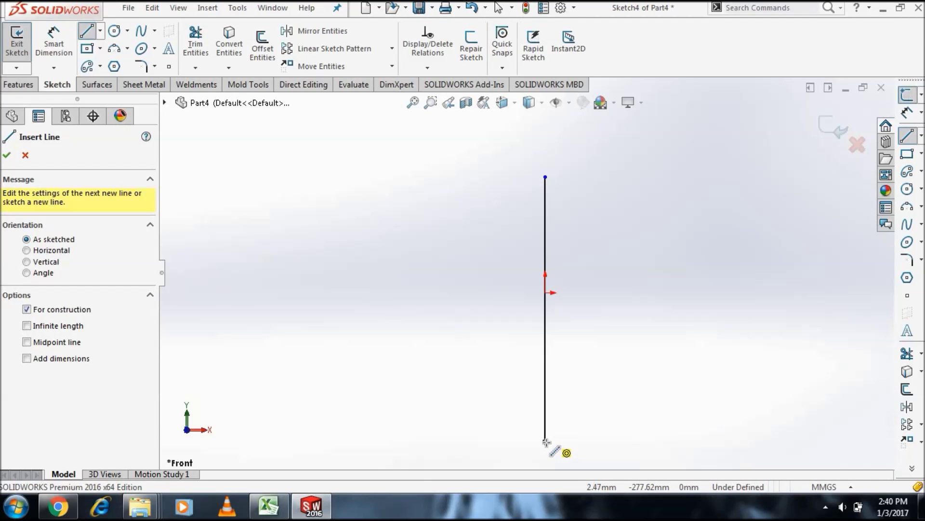
left_click(24, 156)
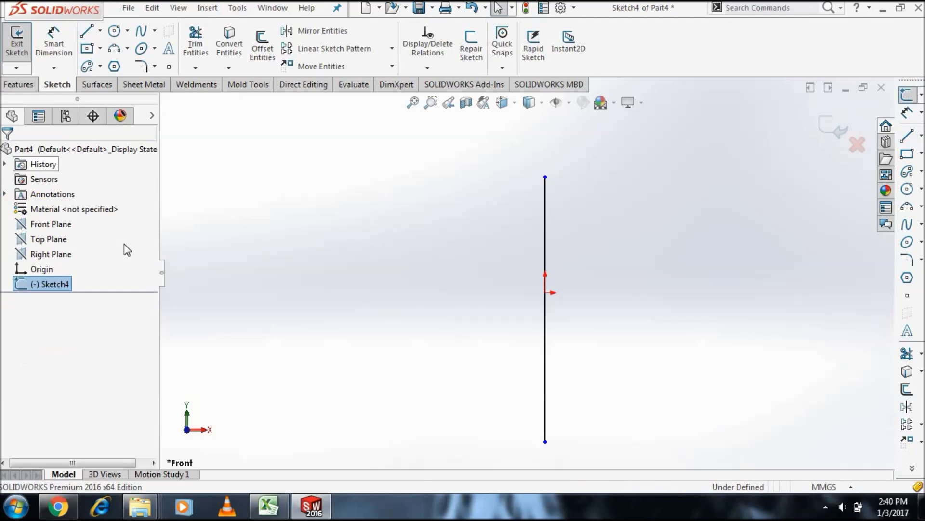
left_click(840, 142)
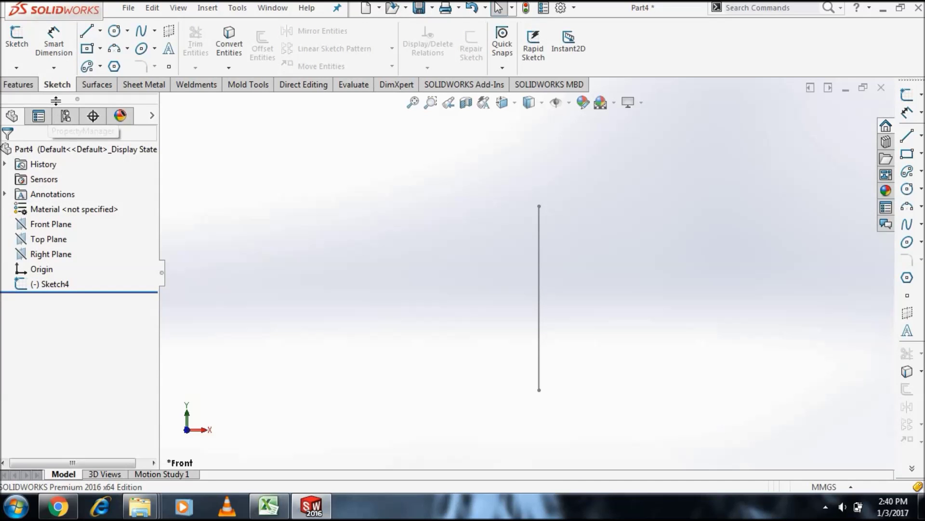
Step: Draw a small circle on the Front Plane near the vertical line's foot
right_click(63, 226)
left_click(114, 209)
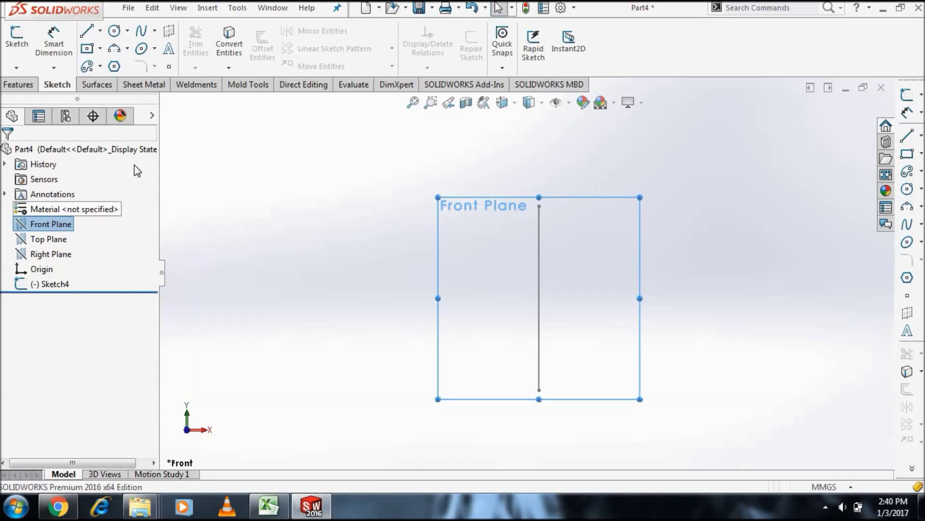
left_click(116, 33)
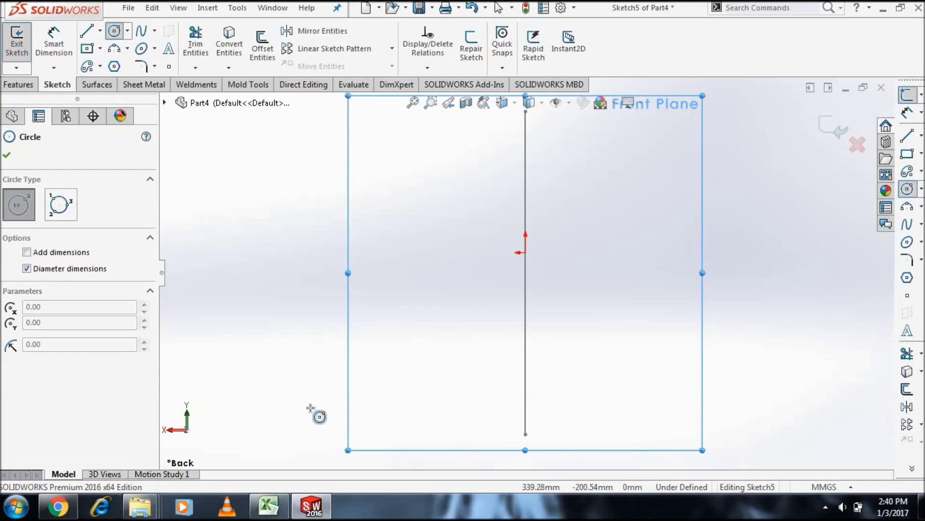
left_click(365, 401)
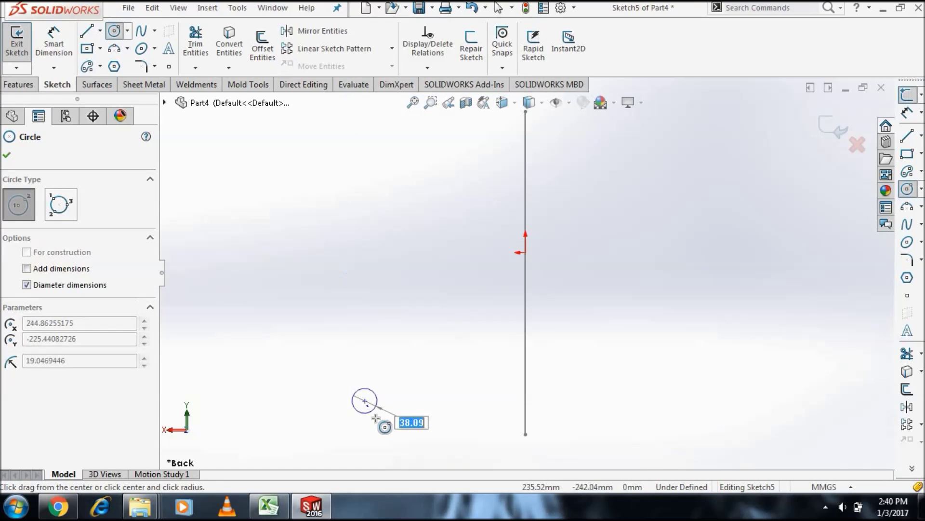
left_click(379, 416)
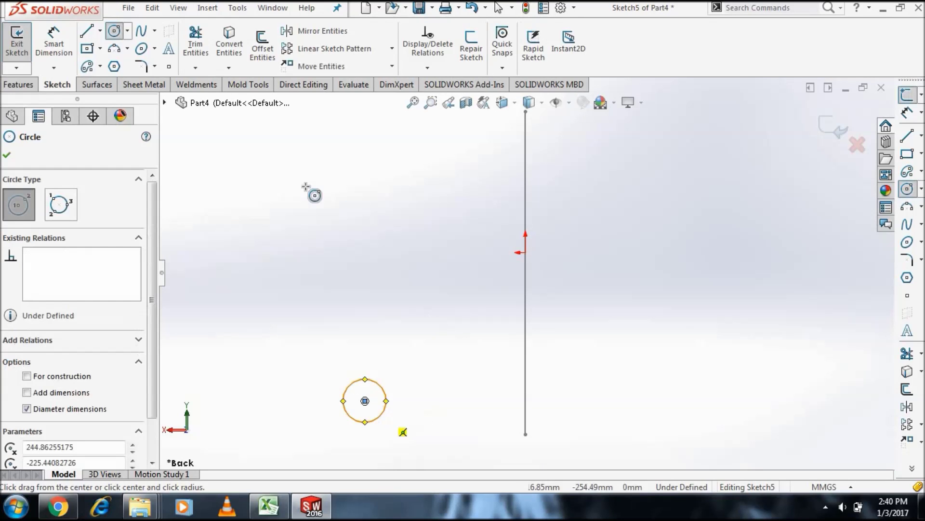
Step: Add a horizontal centreline from the circle's bottom to the line's foot, then exit Sketch5
left_click(99, 31)
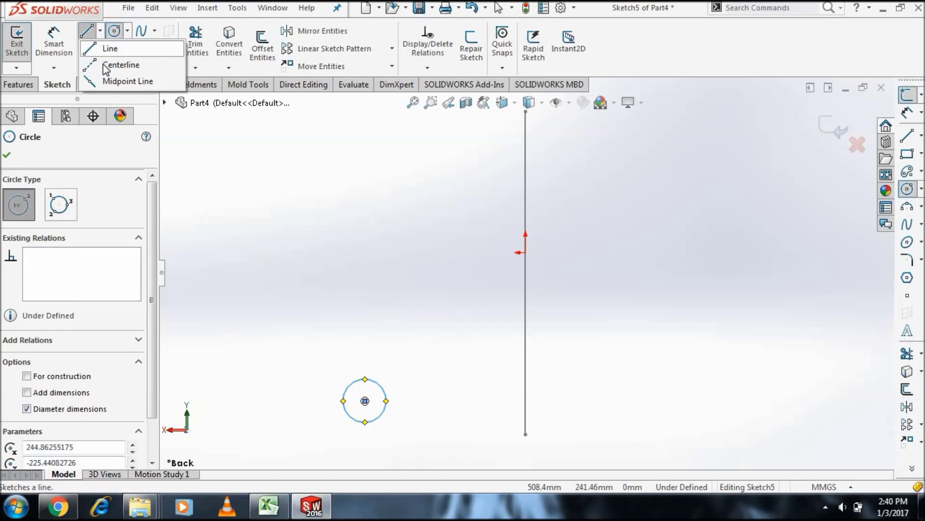
left_click(118, 64)
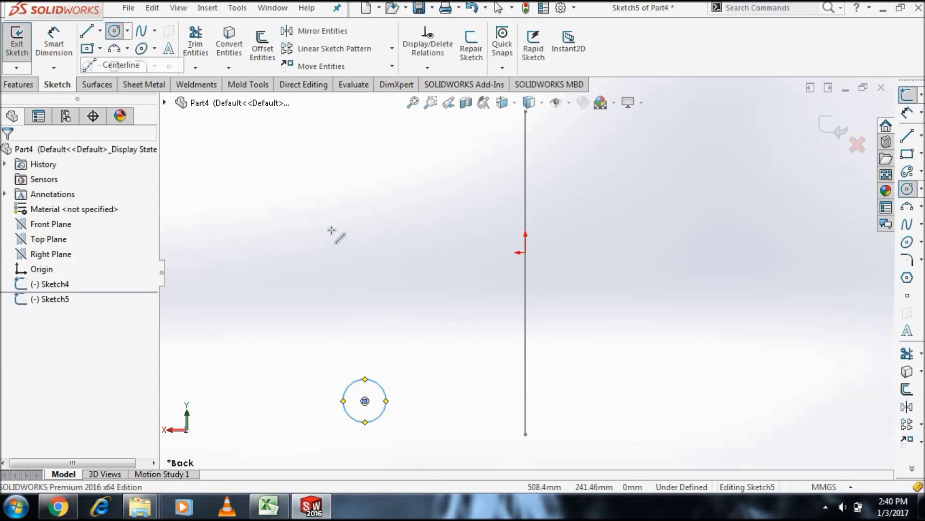
left_click(365, 423)
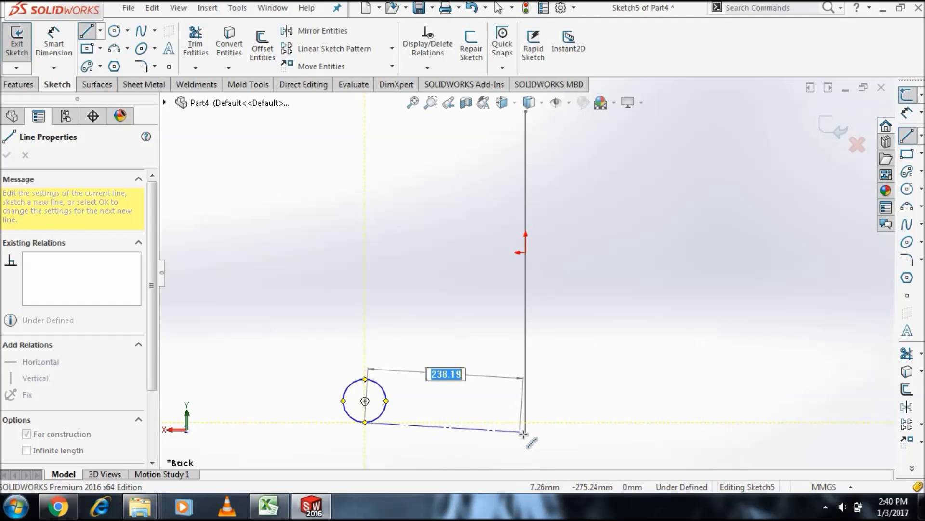
left_click(525, 435)
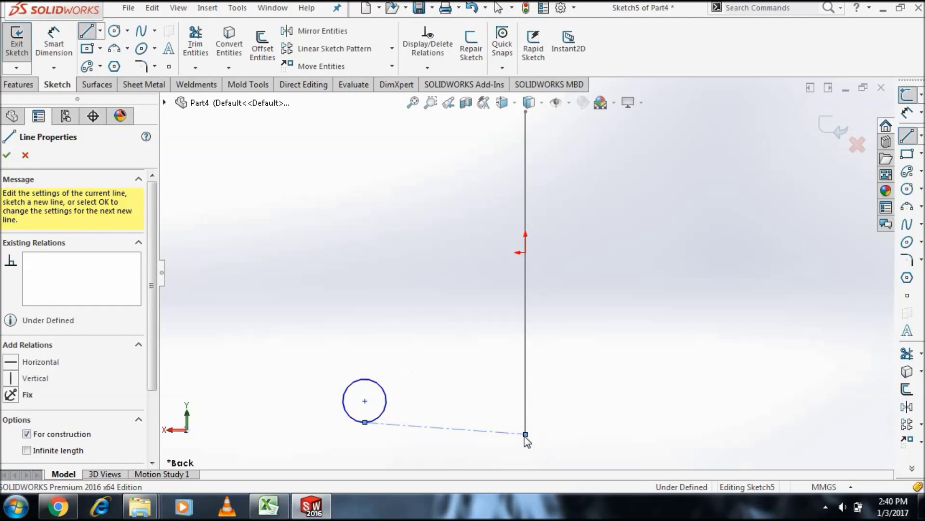
right_click(524, 435)
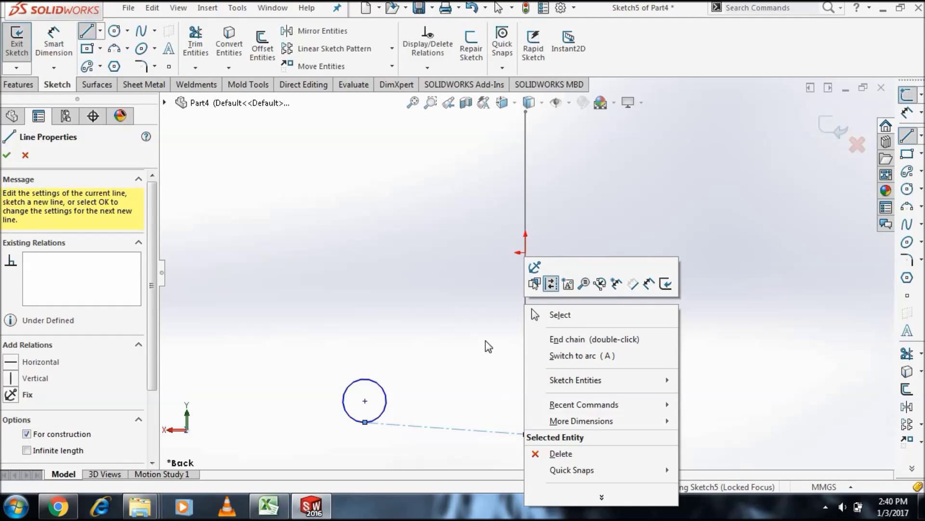
right_click(438, 303)
left_click(448, 312)
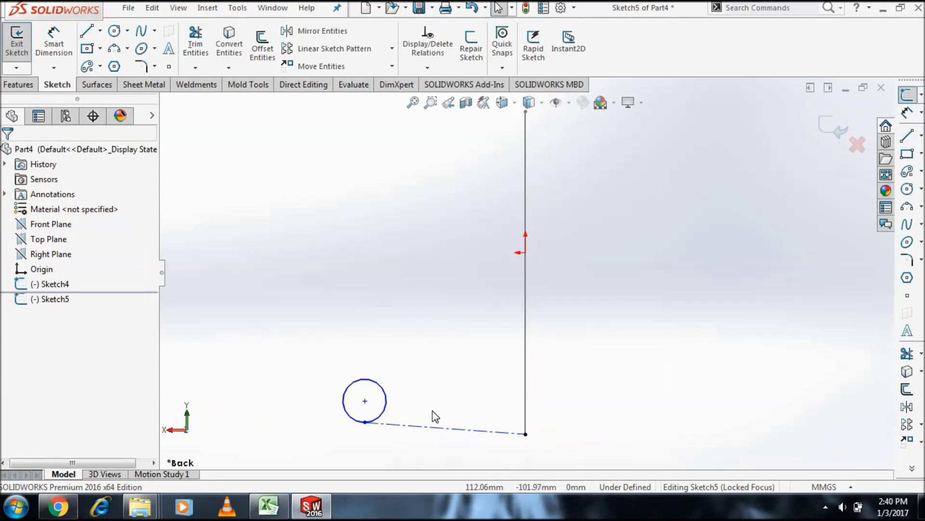
left_click(433, 429)
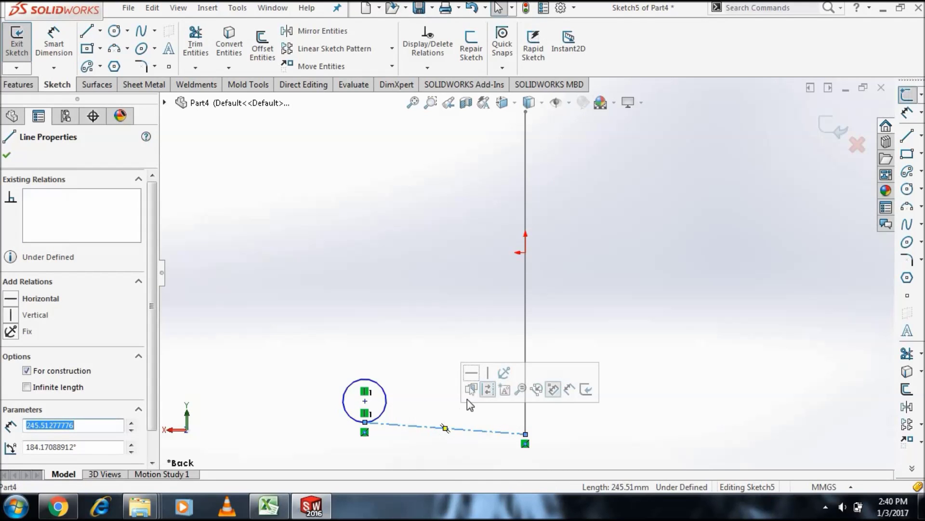
left_click(473, 374)
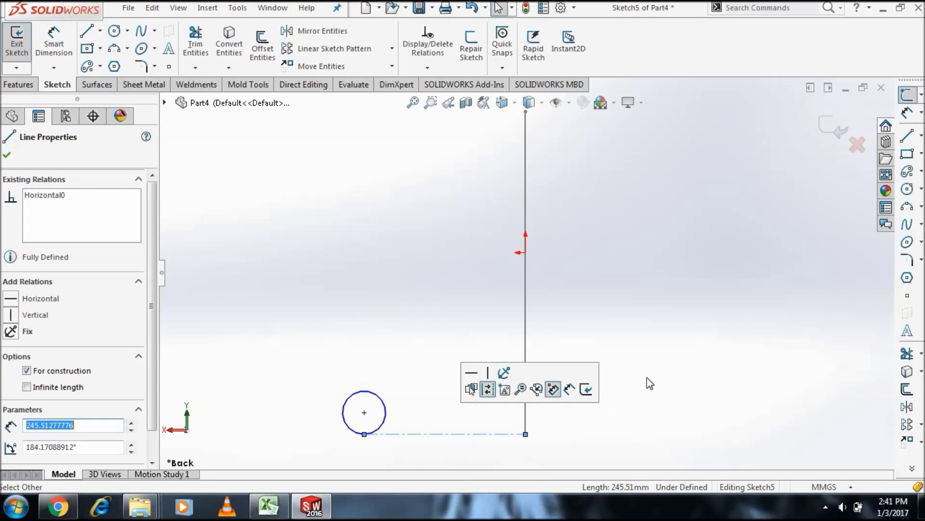
left_click(764, 242)
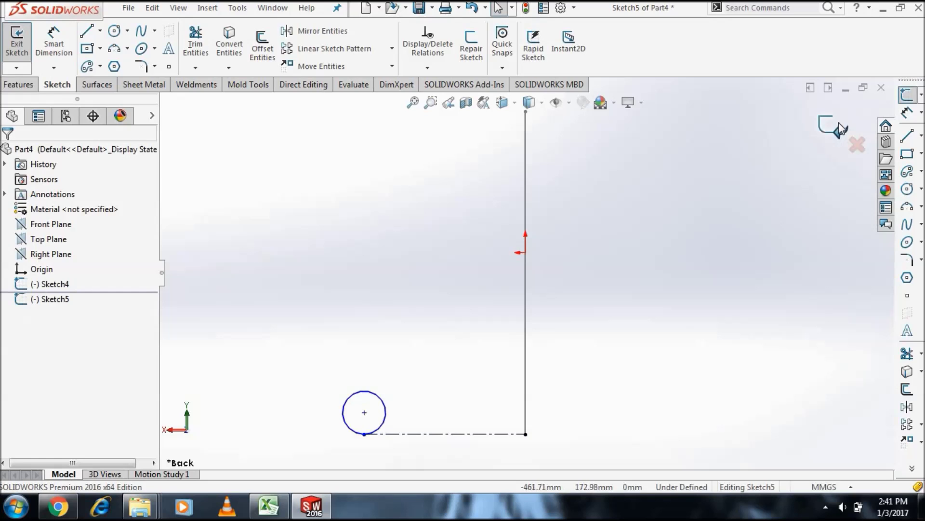
left_click(839, 140)
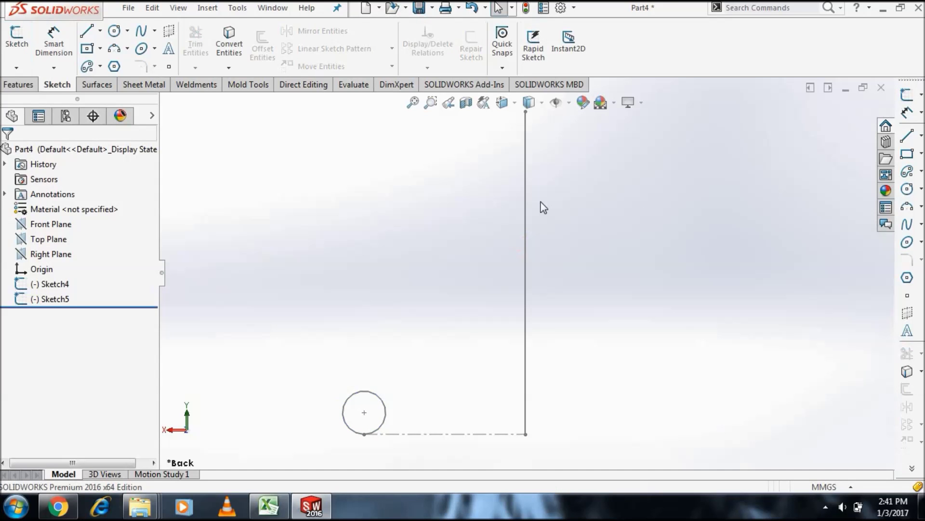
left_click(19, 84)
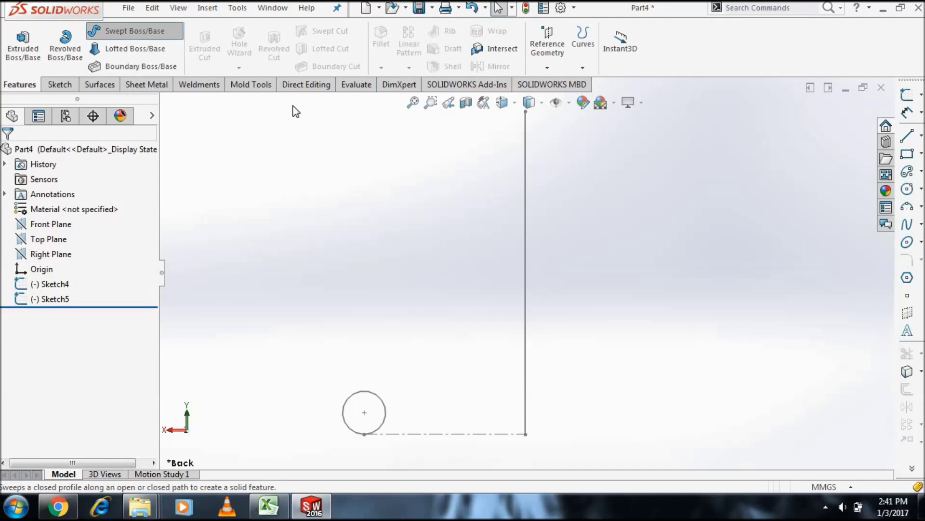
Step: Start a Swept Boss/Base using the Sketch5 circle as profile and the Sketch4 line as path
left_click(518, 229)
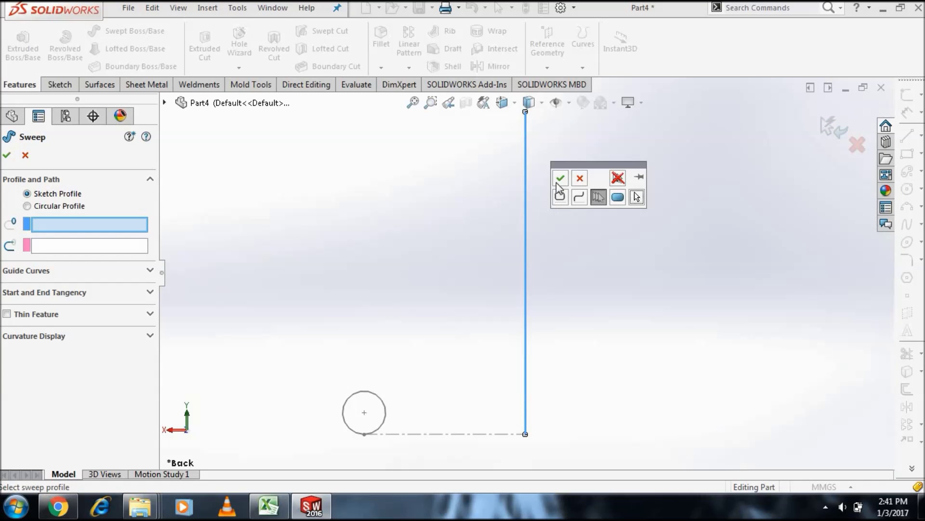
key("Return")
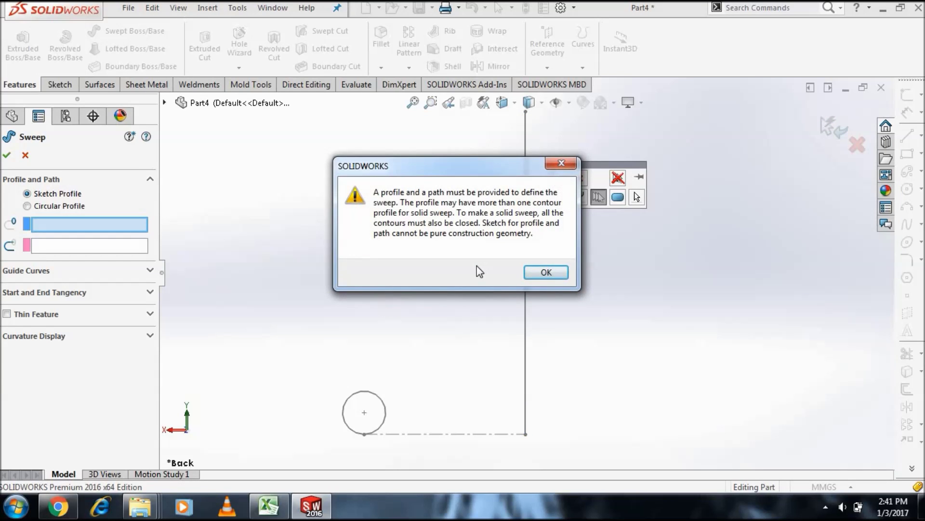
left_click(546, 273)
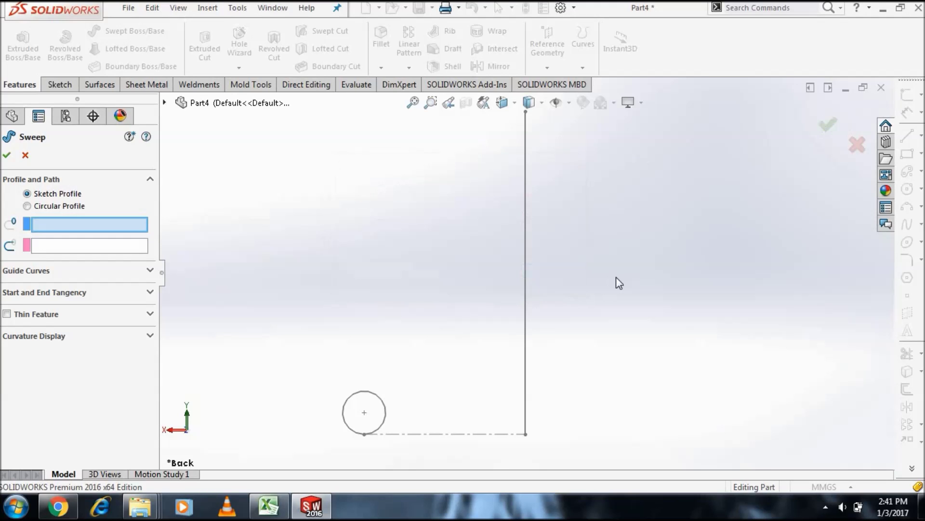
left_click(370, 391)
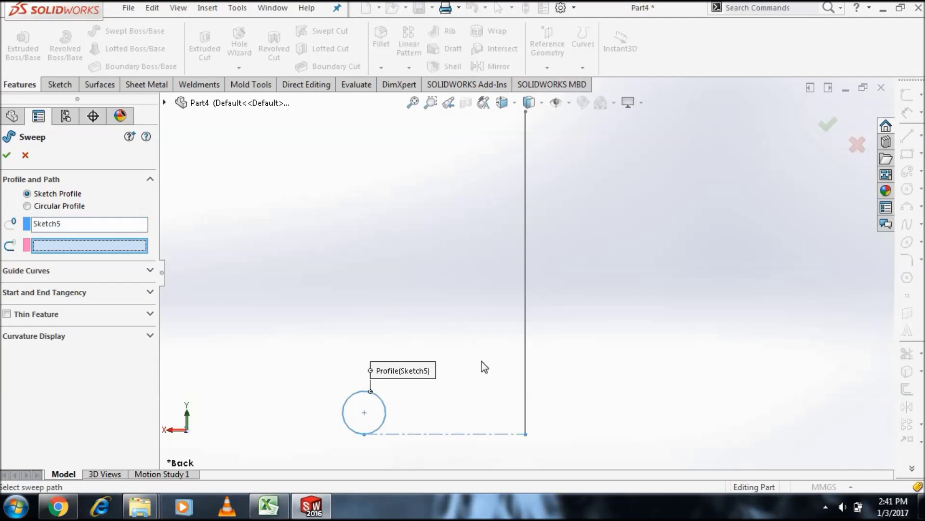
left_click(526, 281)
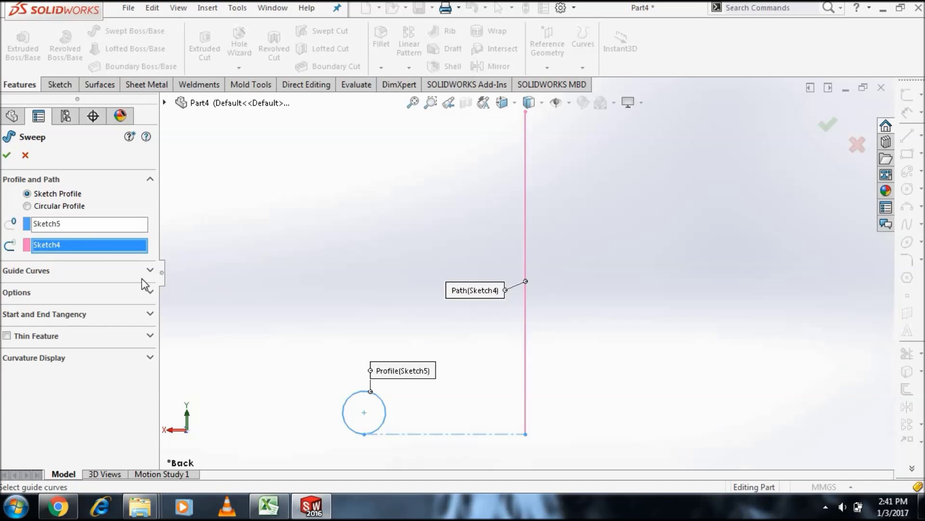
left_click(145, 296)
Step: Set the sweep's Profile Twist to Specify Twist Value measured in Revolutions
left_click(126, 321)
left_click(124, 348)
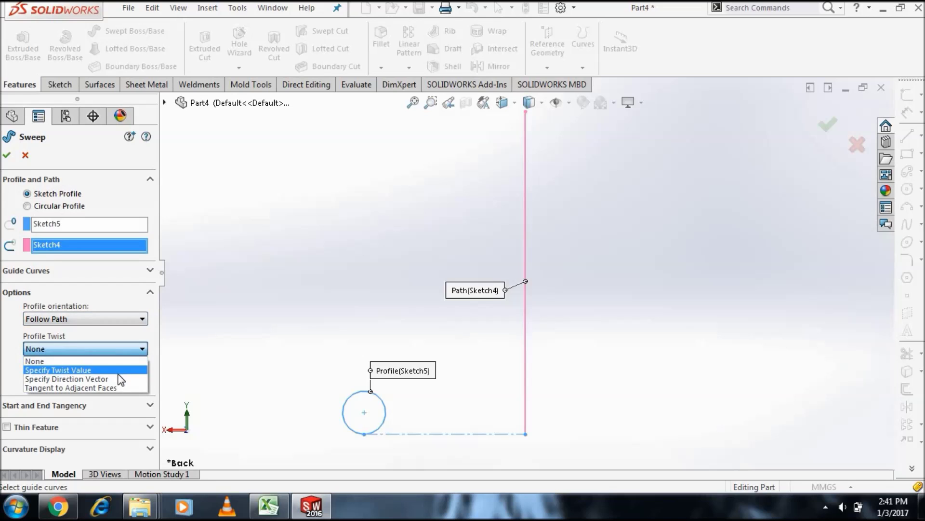
left_click(119, 371)
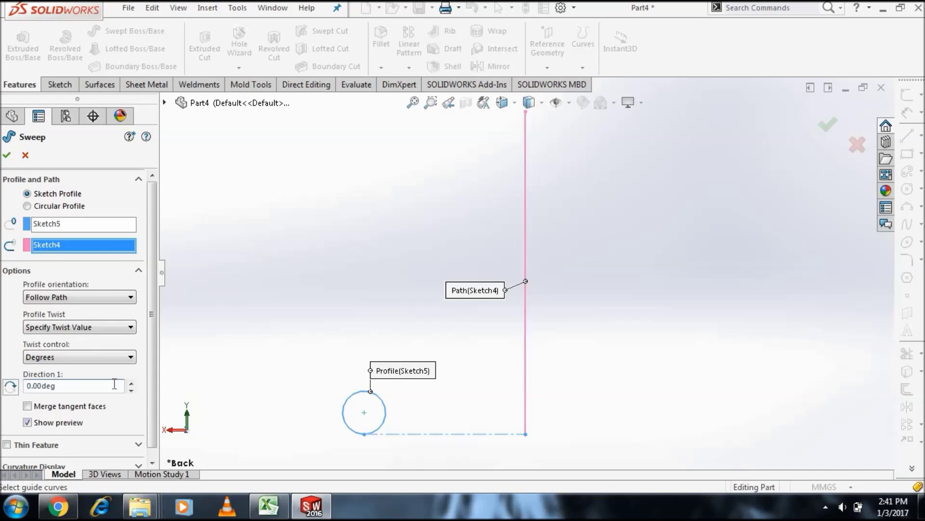
left_click(127, 358)
left_click(110, 386)
key("z")
scroll(492, 380, "up", 2)
middle_click_drag(500, 380, 528, 357)
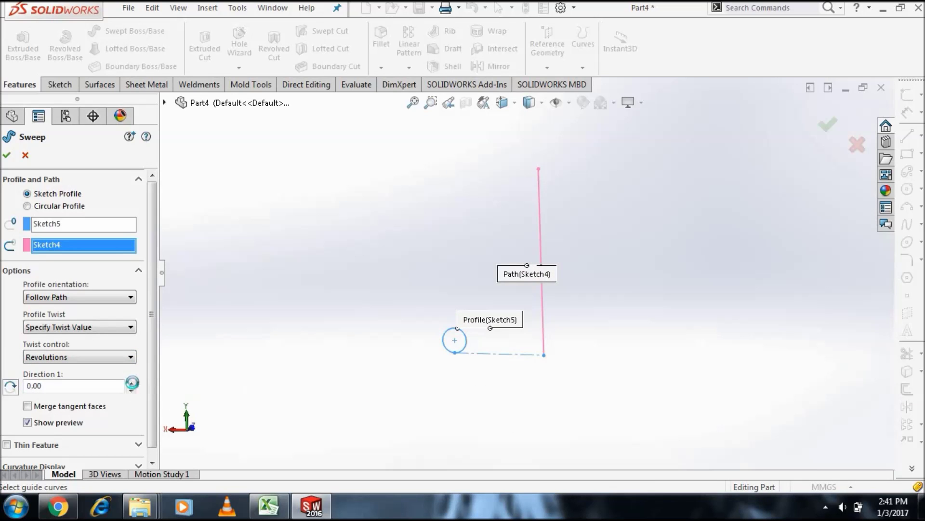
Step: Raise the twist to 5 revolutions and confirm, creating the coil spring Sweep2
left_click(131, 381)
left_click(131, 380)
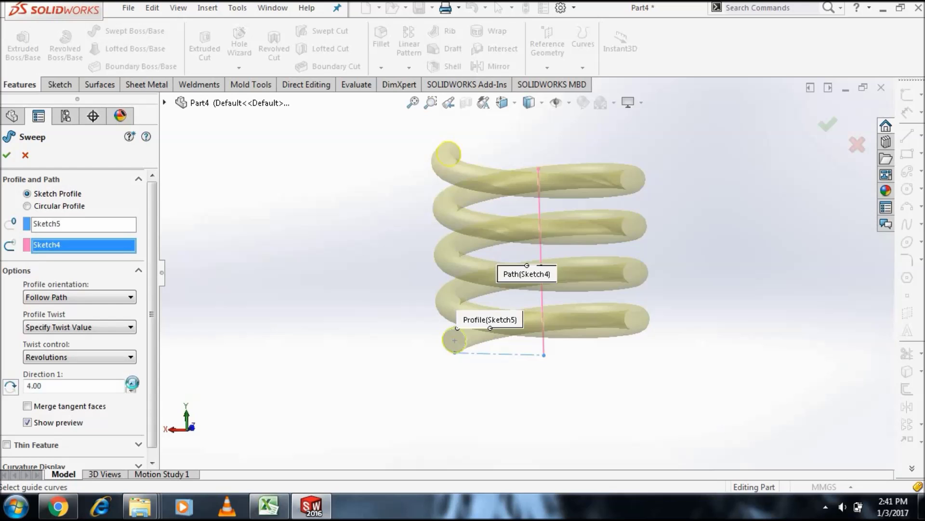
left_click(131, 381)
mouse_move(385, 386)
middle_mouse_down()
mouse_move(539, 389)
mouse_move(381, 388)
mouse_move(504, 376)
mouse_move(464, 331)
middle_mouse_up()
scroll(368, 222, "down", 2)
scroll(368, 234, "down", 2)
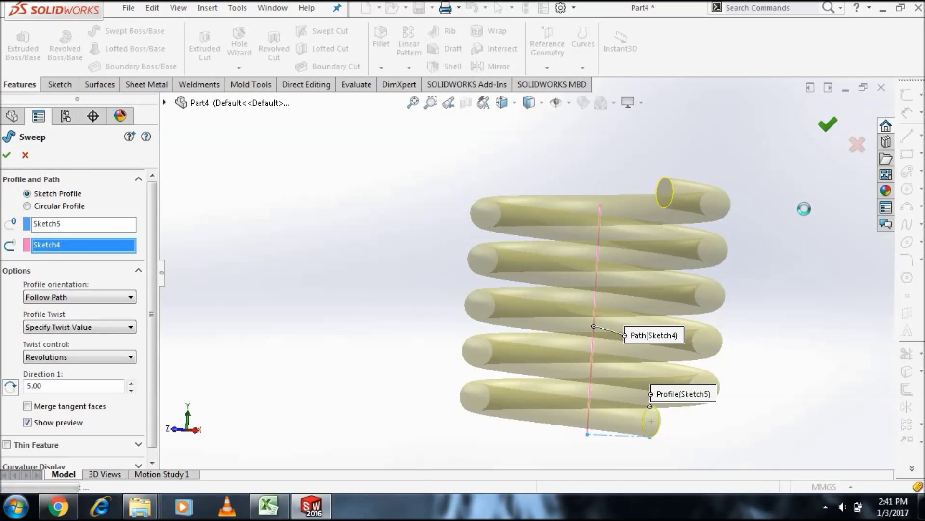
mouse_move(796, 241)
middle_mouse_down()
mouse_move(788, 254)
mouse_move(719, 252)
mouse_move(456, 304)
mouse_move(428, 326)
middle_mouse_up()
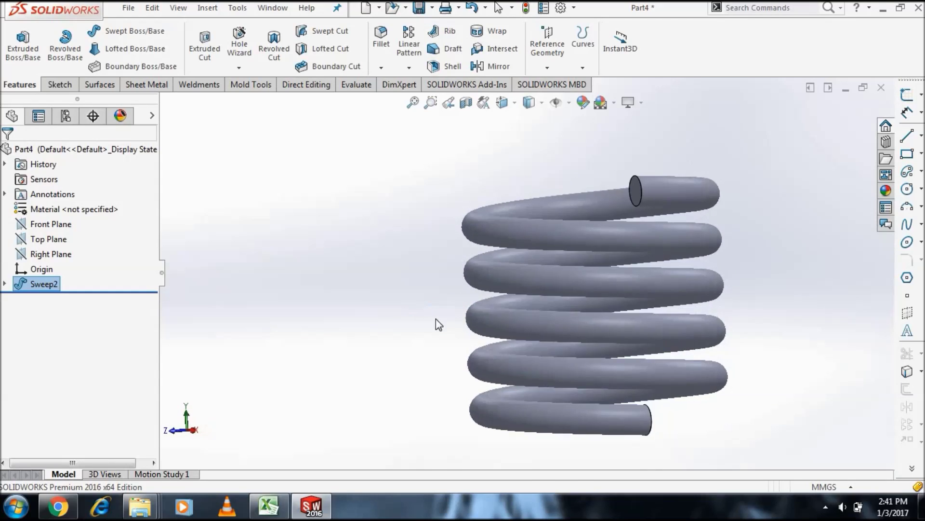
scroll(453, 325, "up", 3)
scroll(680, 281, "up", 1)
scroll(680, 282, "down", 2)
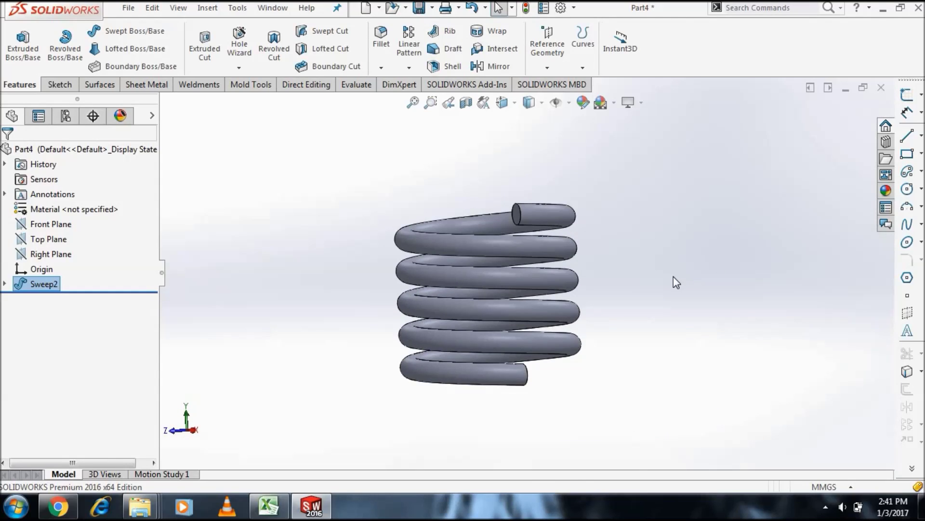